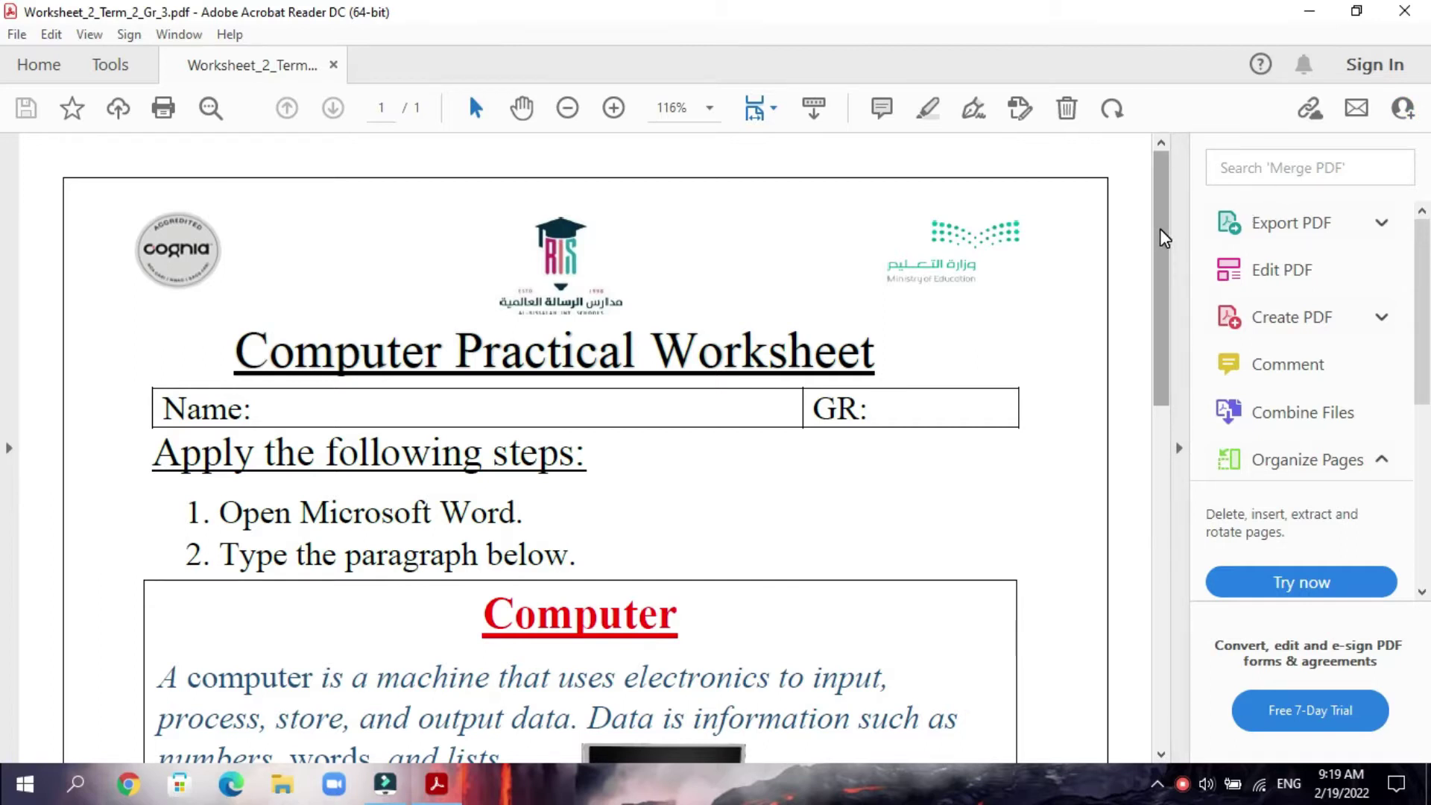
- Scroll the worksheet PDF down to show the sample Computer paragraph and step 4
left_click_drag(1164, 240, 1157, 338)
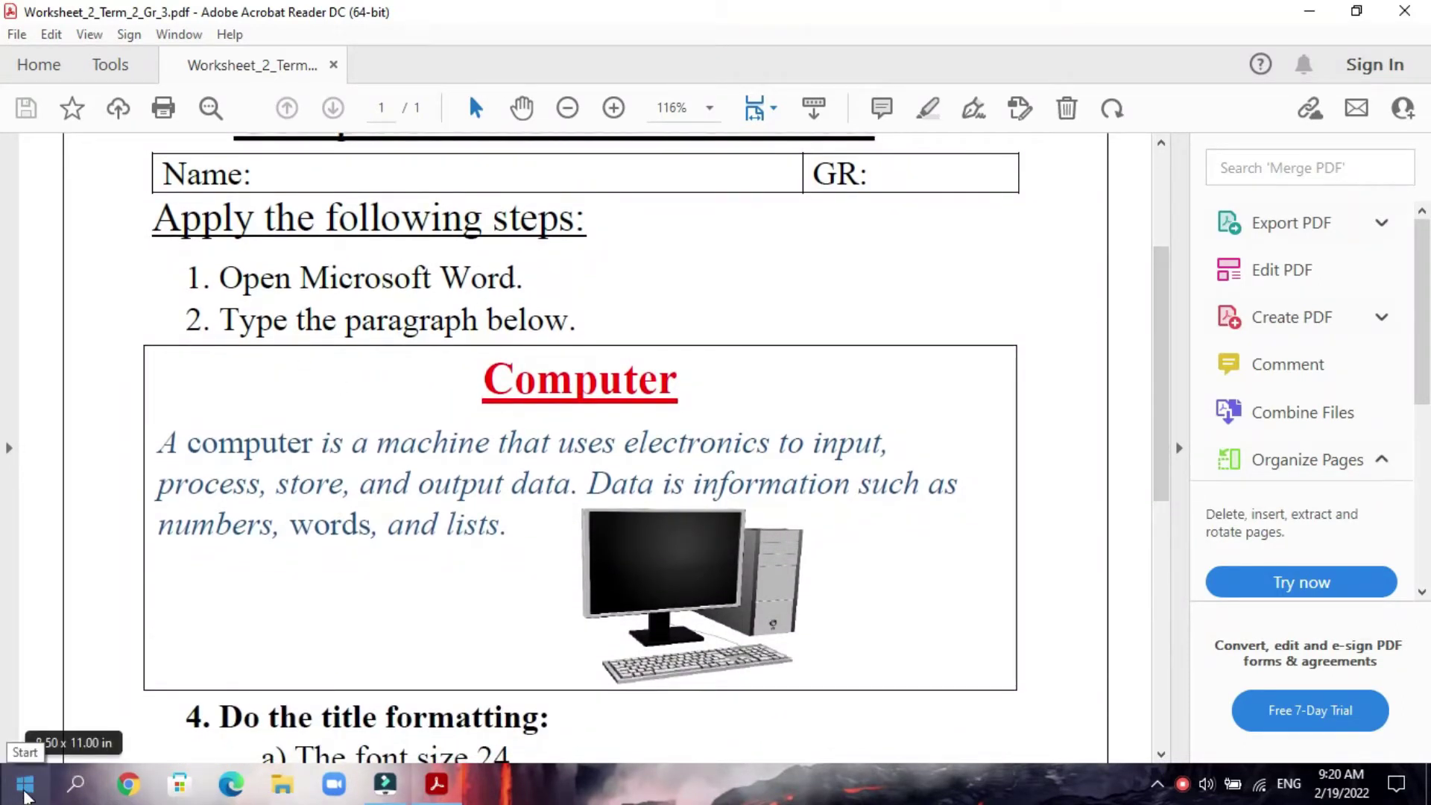
left_click(24, 792)
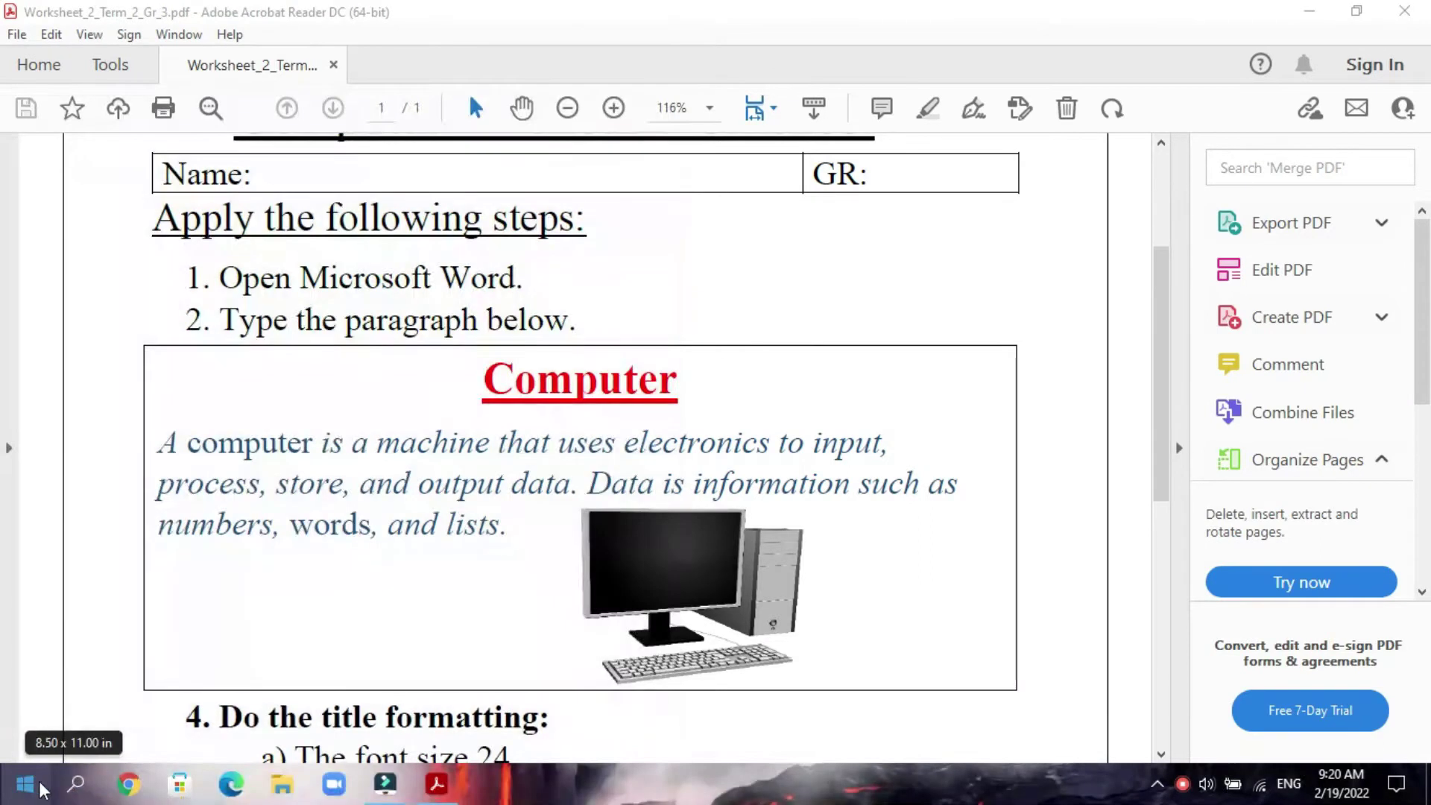
- Search the Start menu for 'w' and launch Microsoft Word
left_click(29, 790)
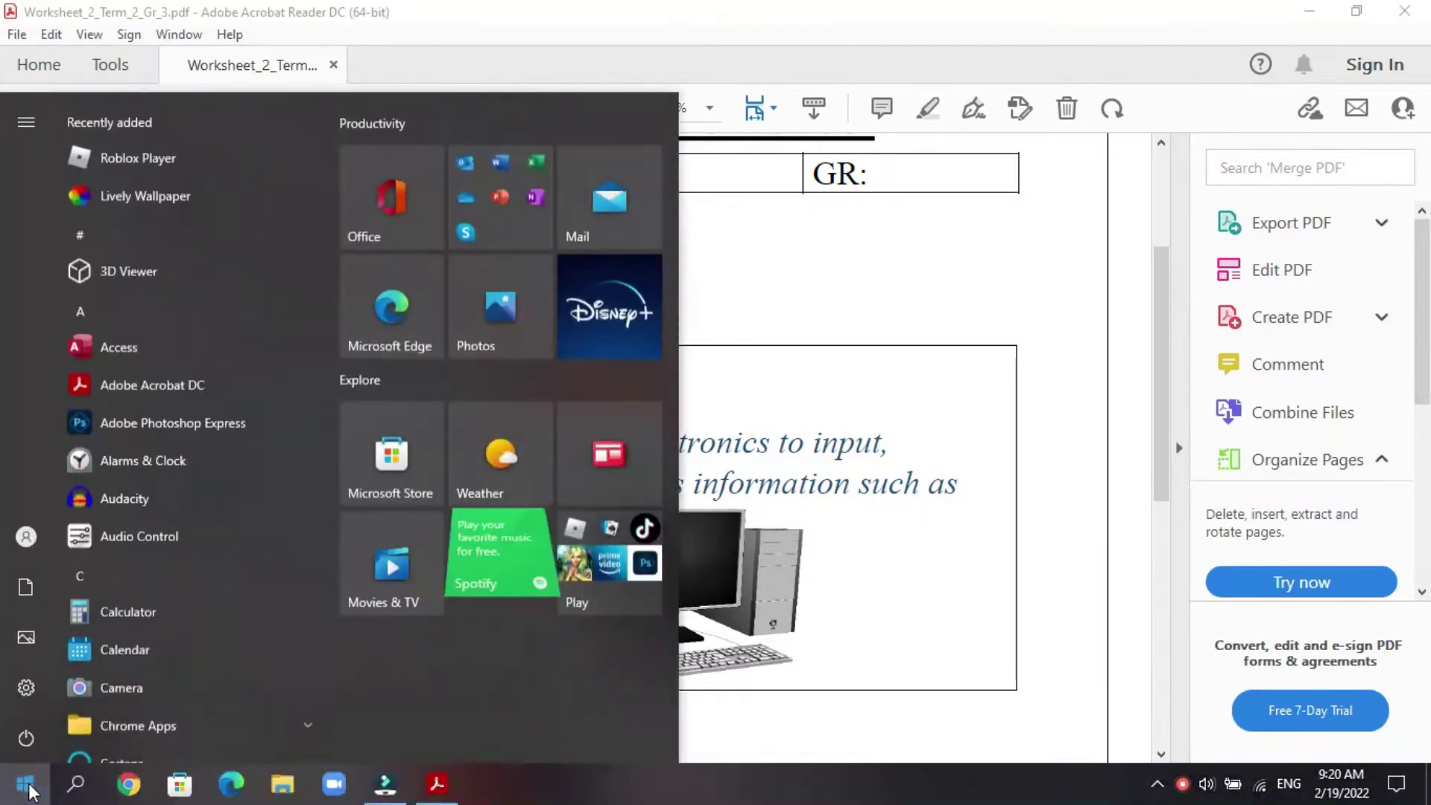
left_click(82, 789)
type("word")
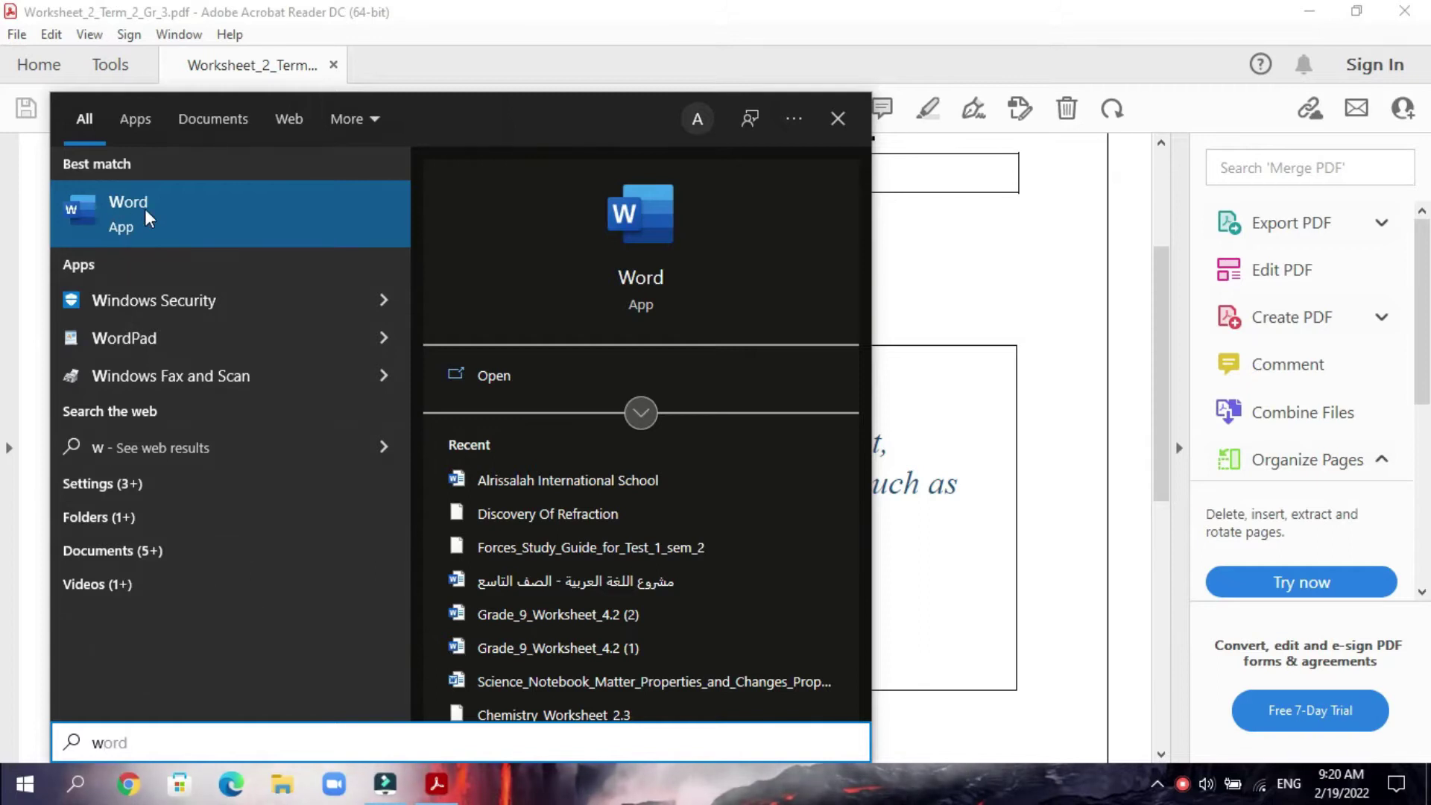
left_click(145, 208)
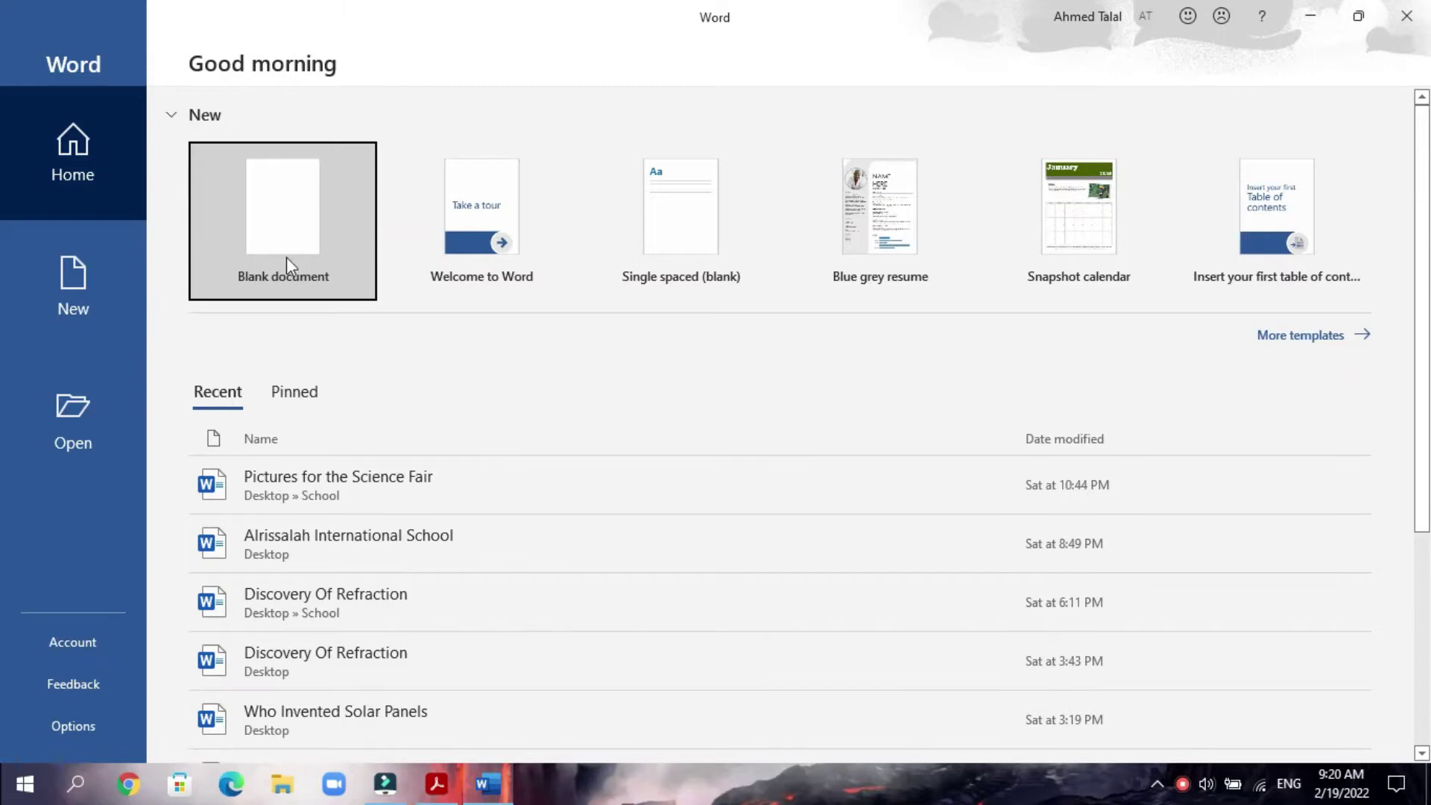
- Create a blank document and zoom the page view up to 100%
left_click(305, 245)
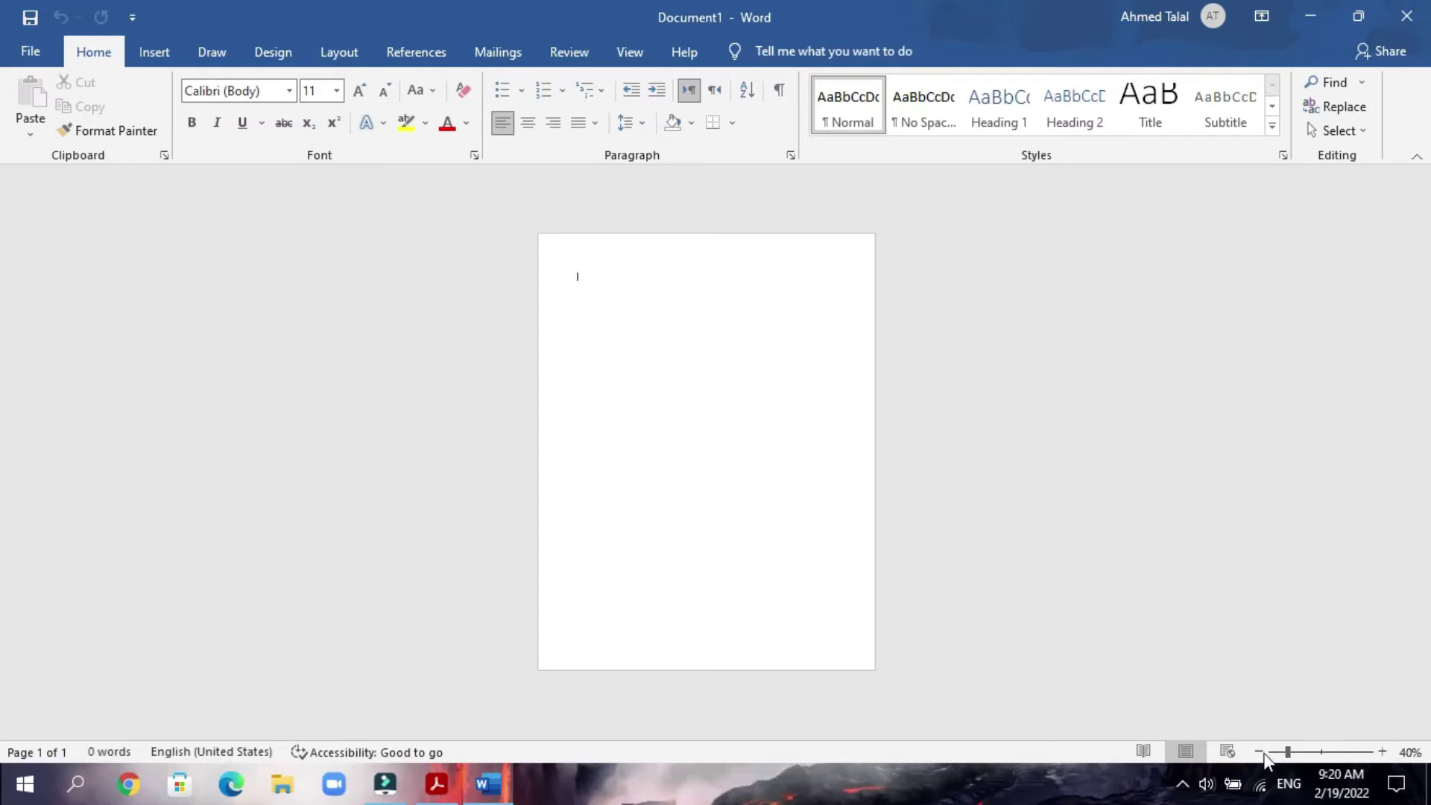
left_click(1383, 752)
left_click(1383, 752)
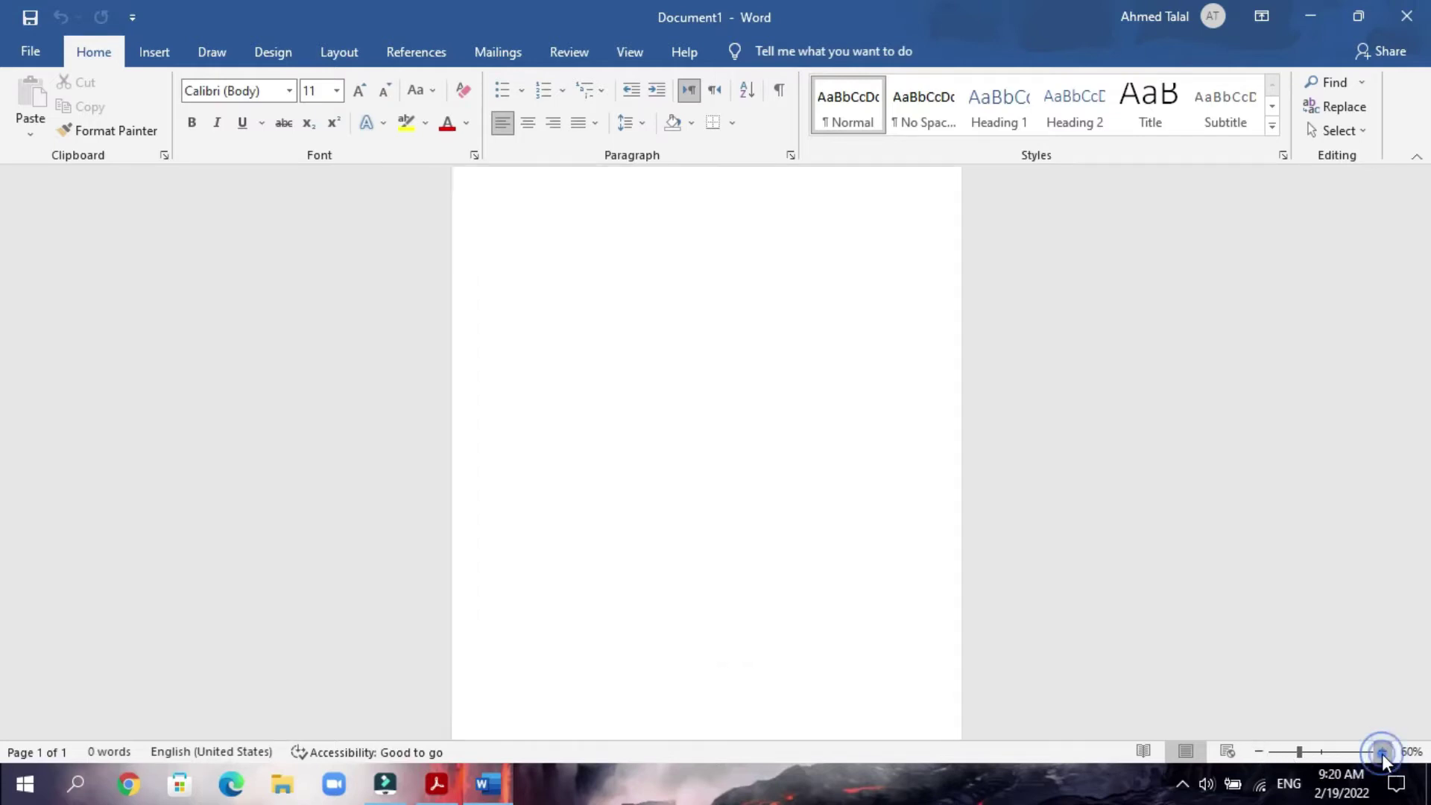
left_click(1382, 752)
left_click(1383, 752)
left_click(1383, 752)
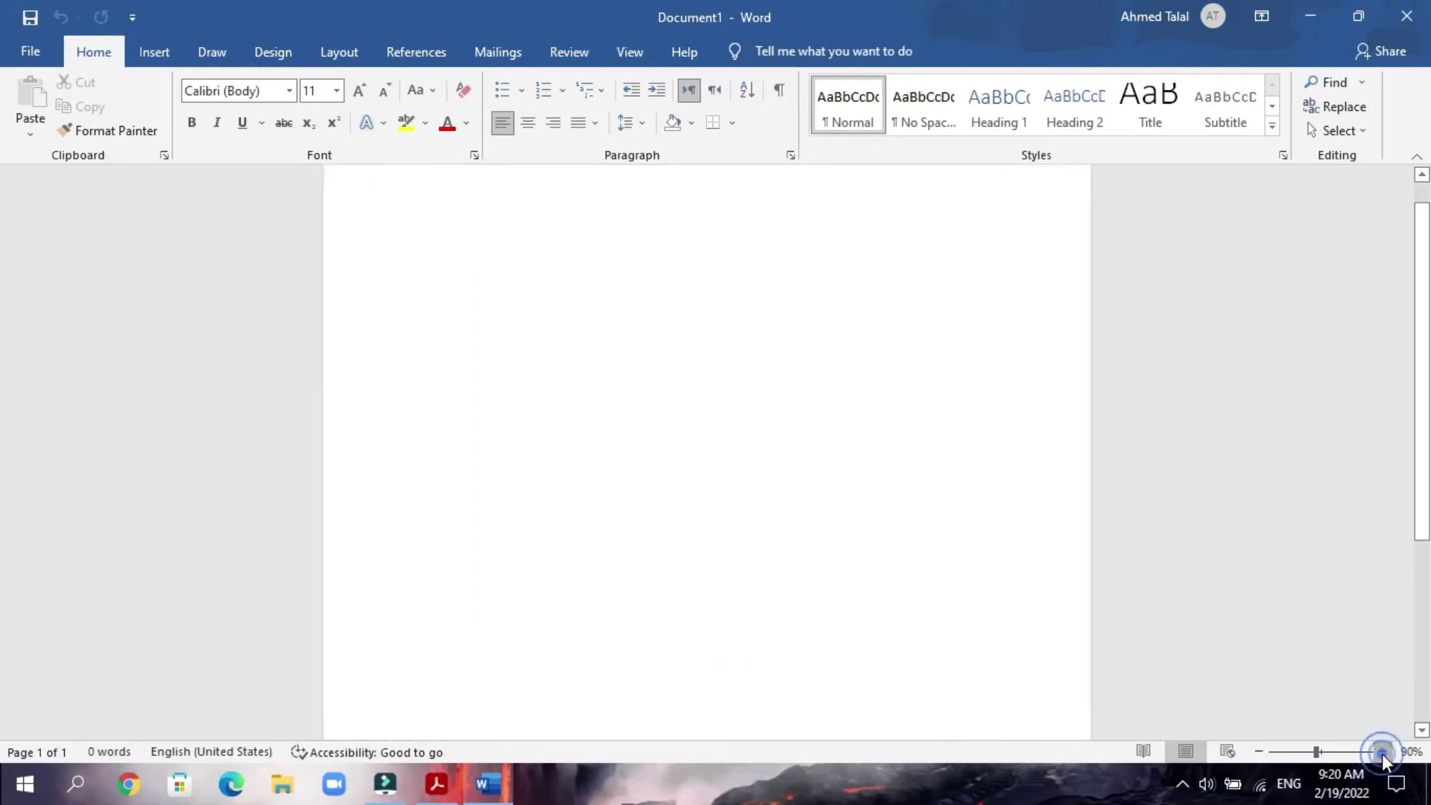
left_click(1383, 752)
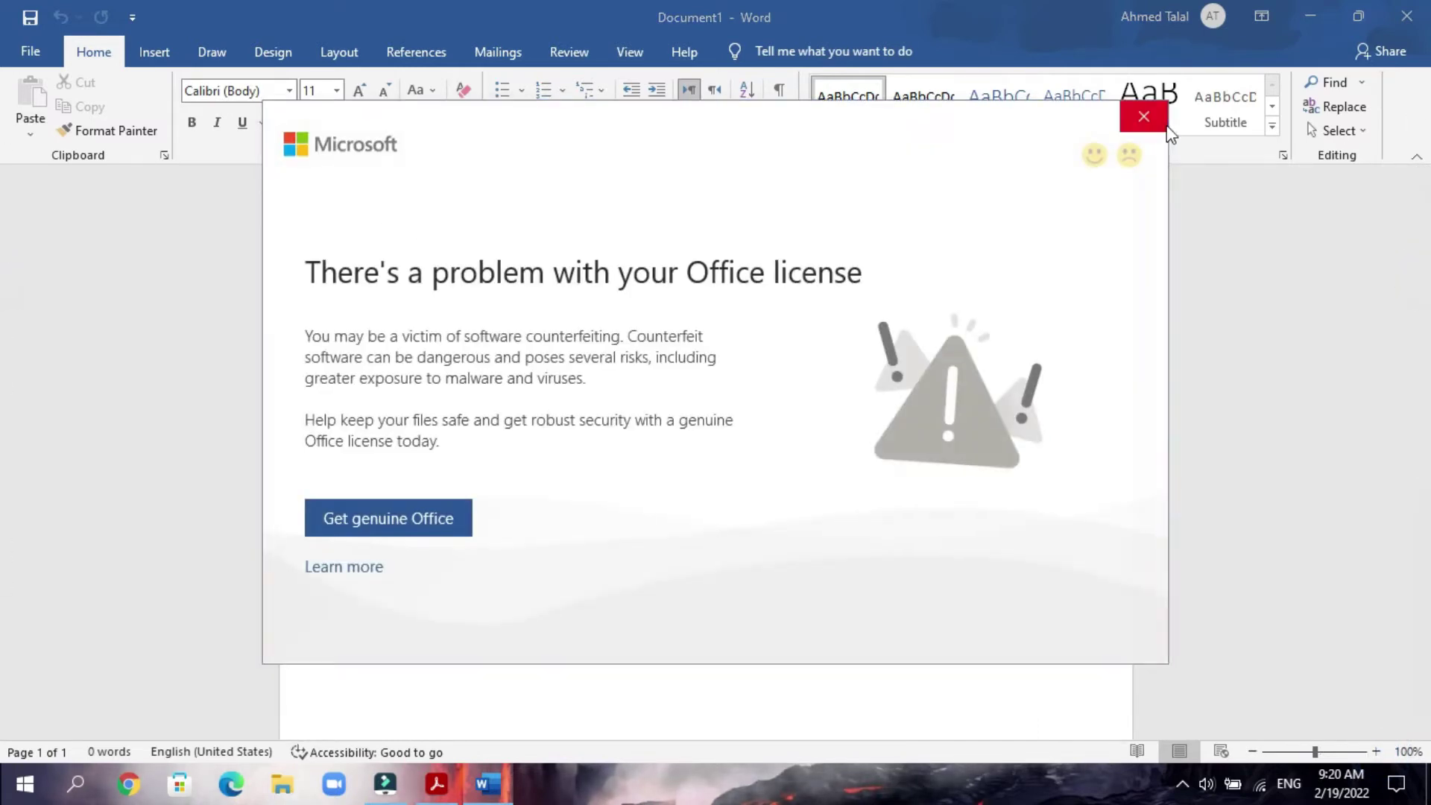
- Dismiss the Office license warning and minimise Word to view the worksheet PDF
left_click(1153, 117)
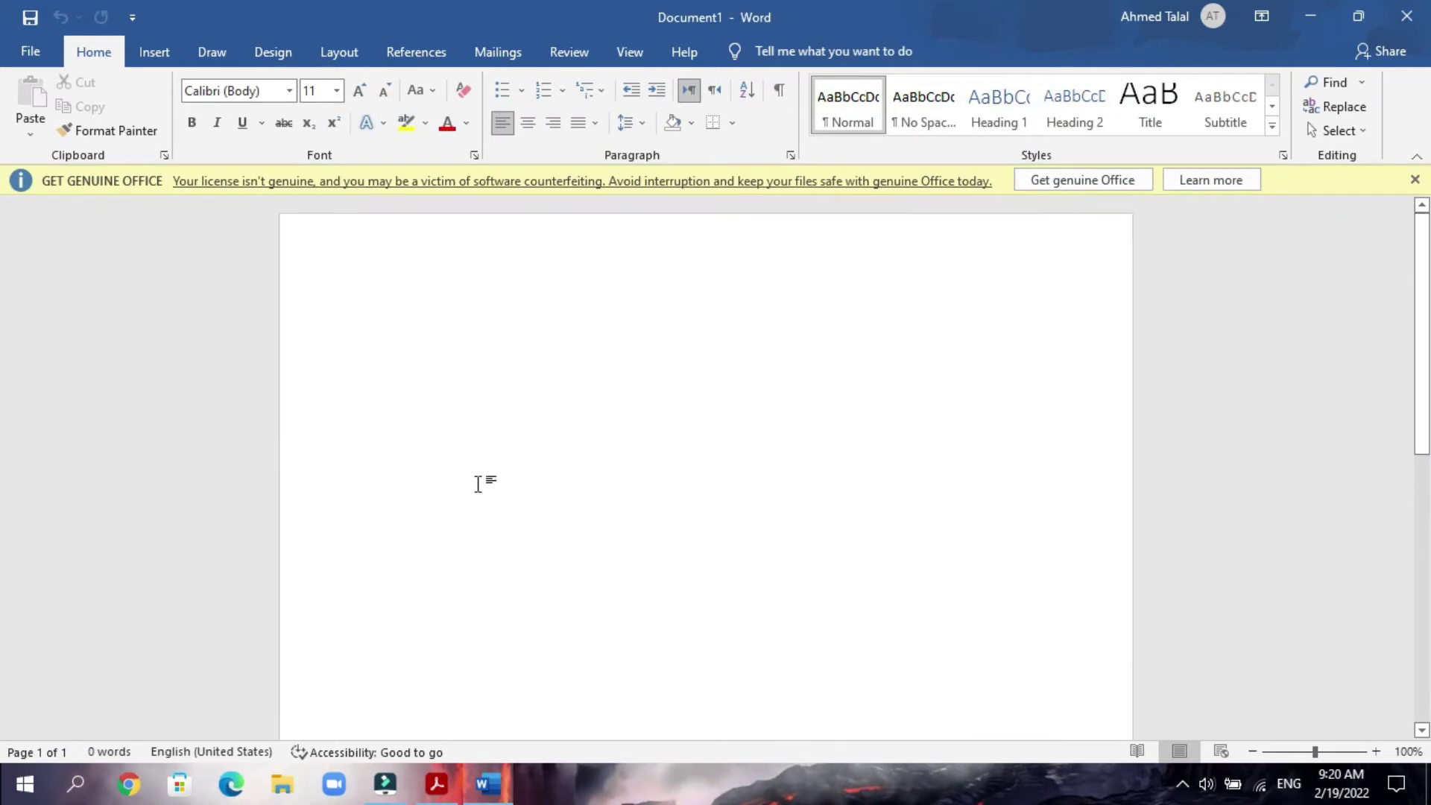
left_click(481, 796)
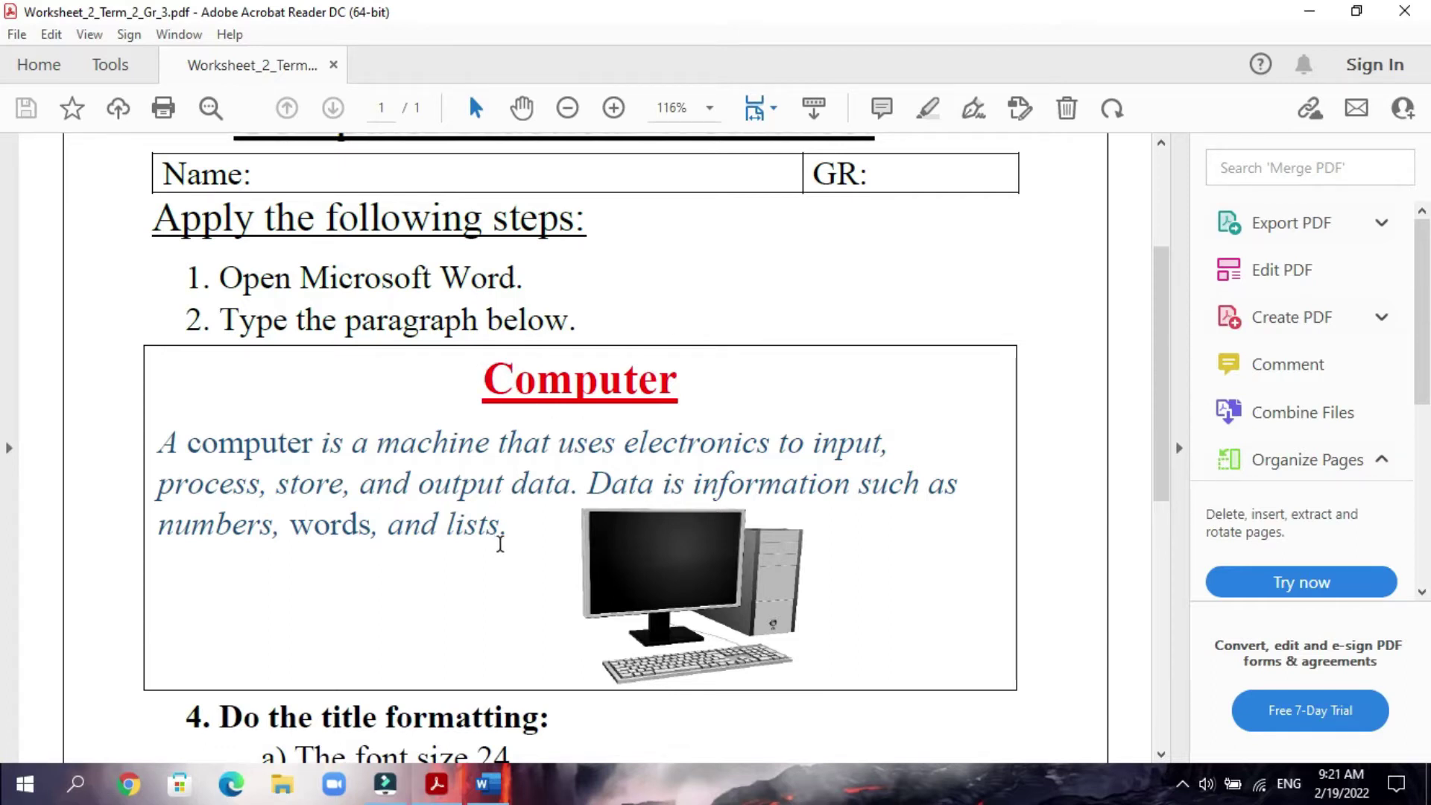
- Restore the Word document and type the 'Computer' title and the sample computer paragraph
left_click(1309, 11)
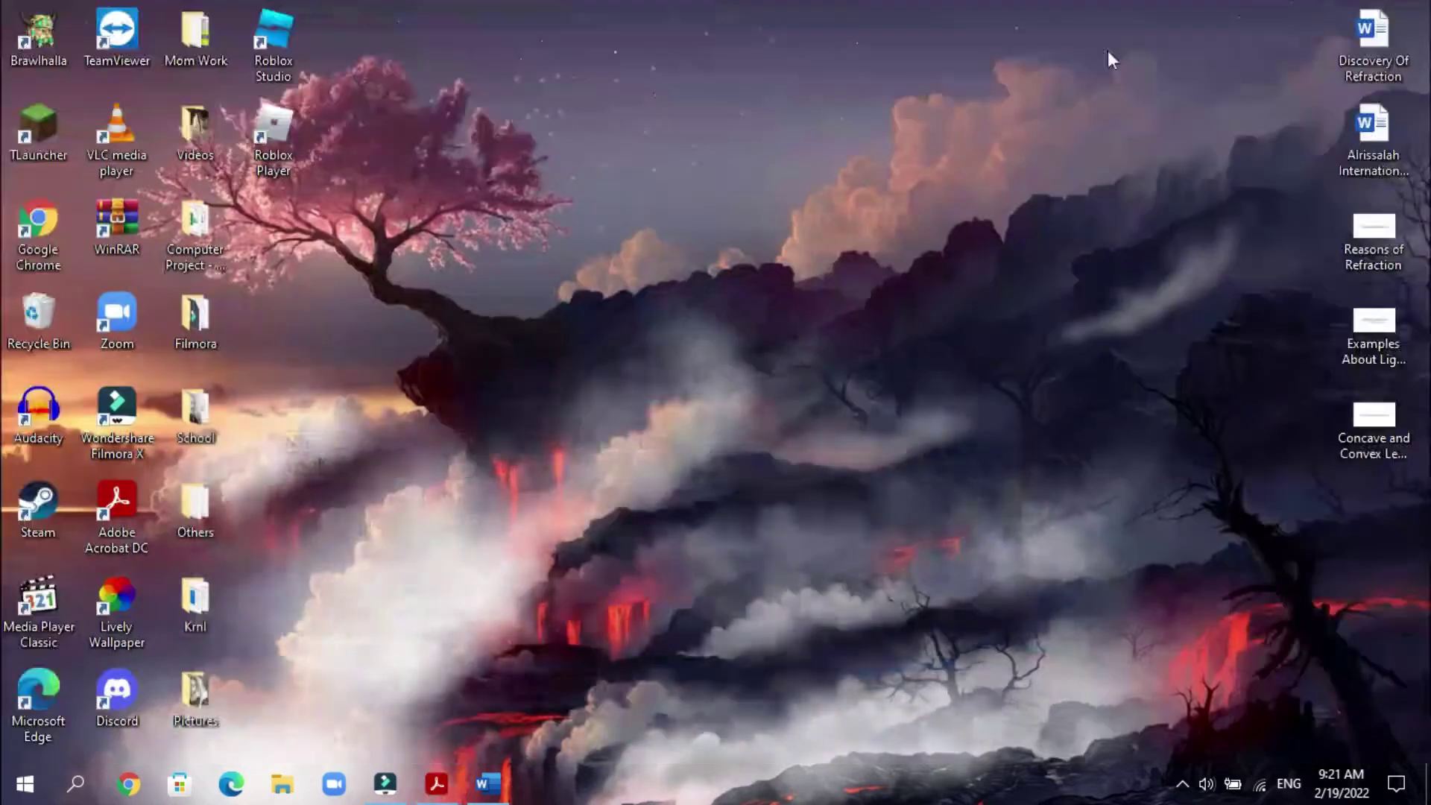
left_click(488, 783)
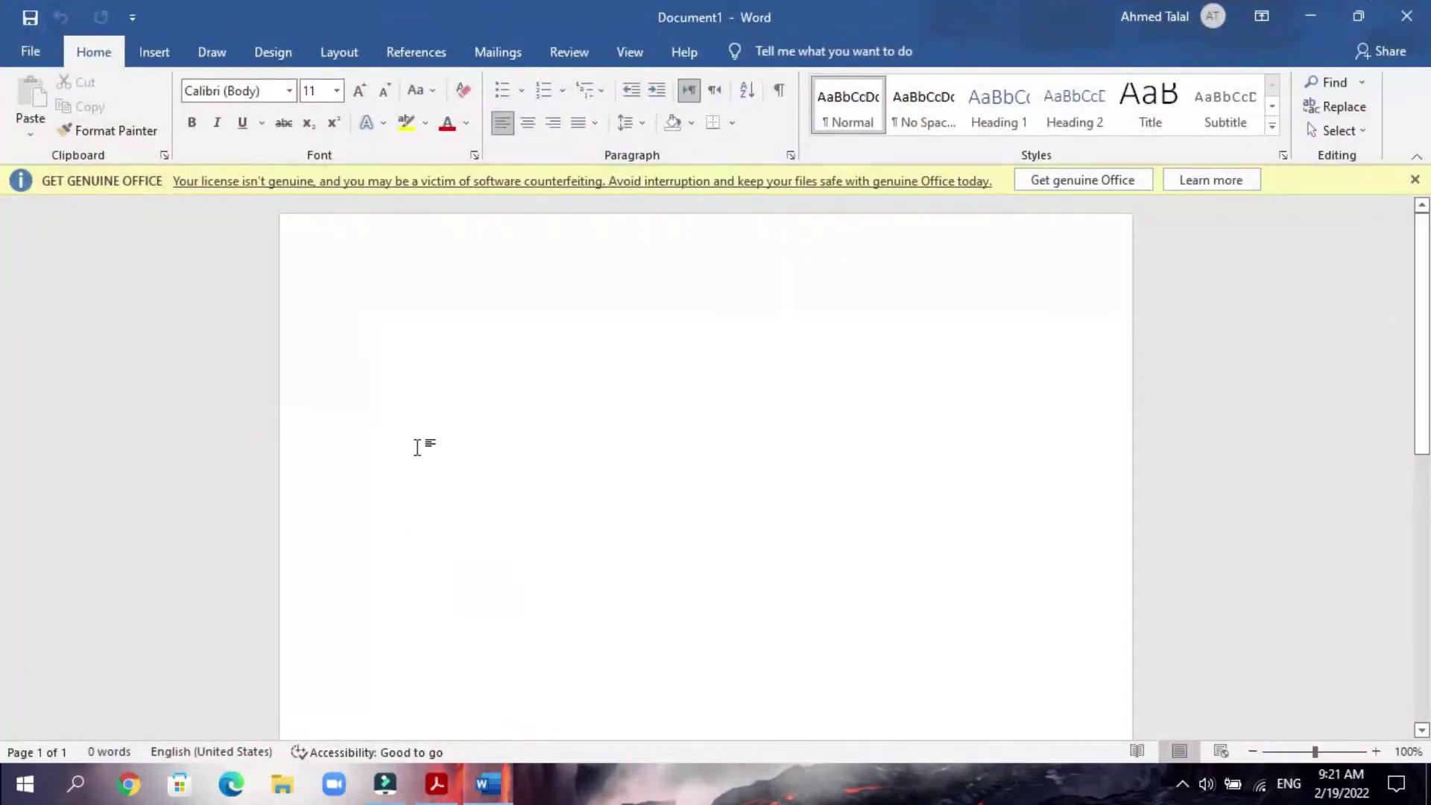
type("Computer")
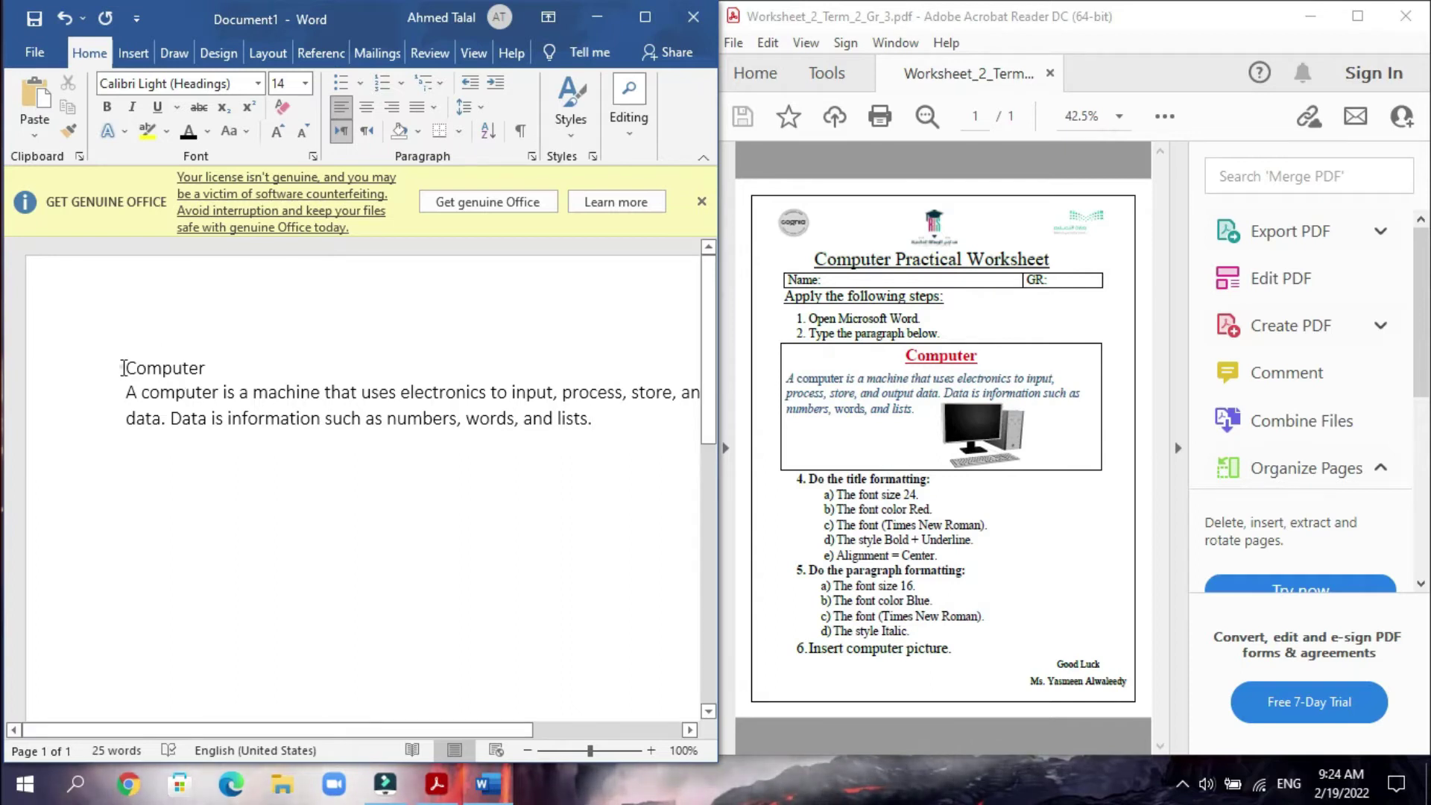
- Select the 'Computer' title and set it to 24 pt in red
left_click_drag(122, 368, 210, 371)
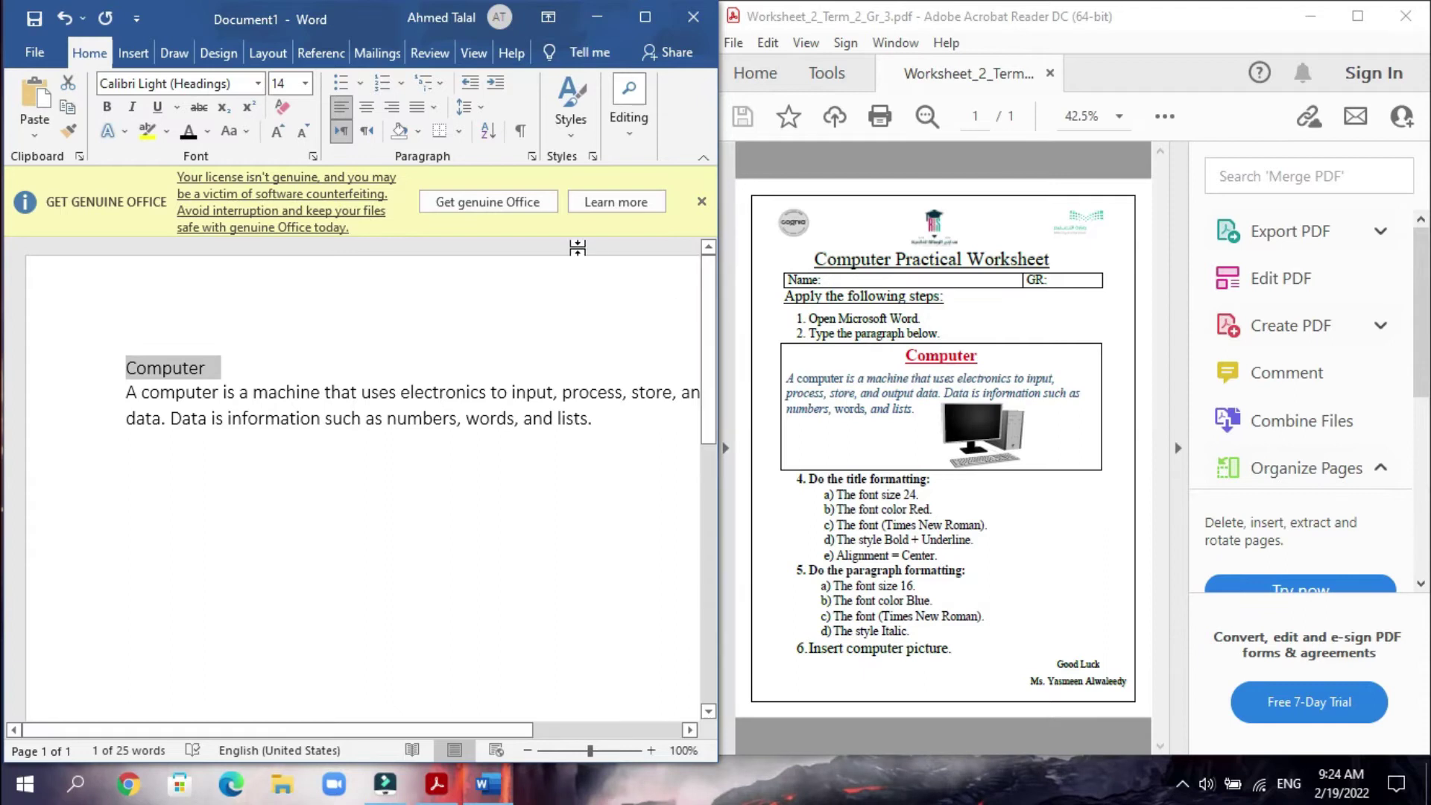
left_click(306, 85)
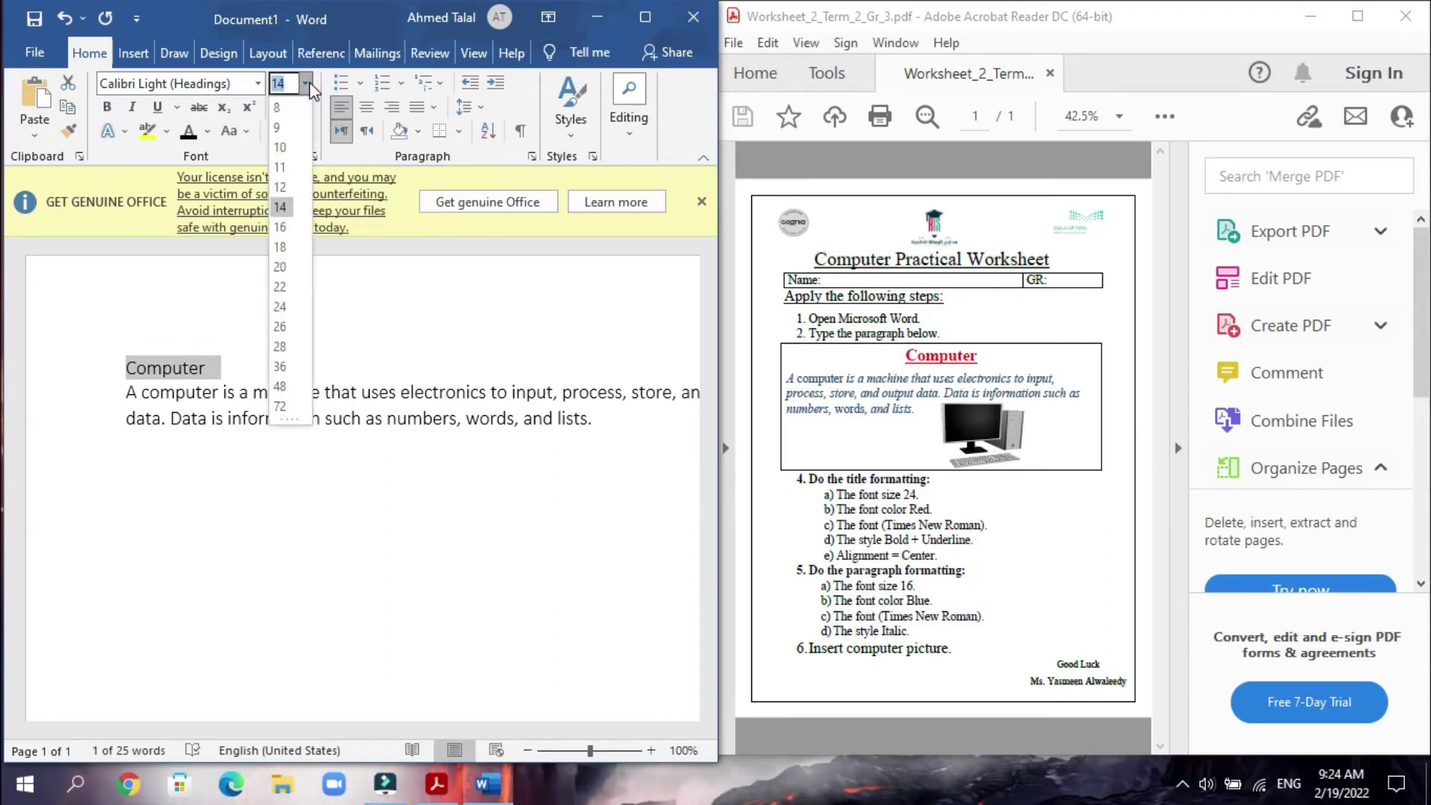
left_click(282, 311)
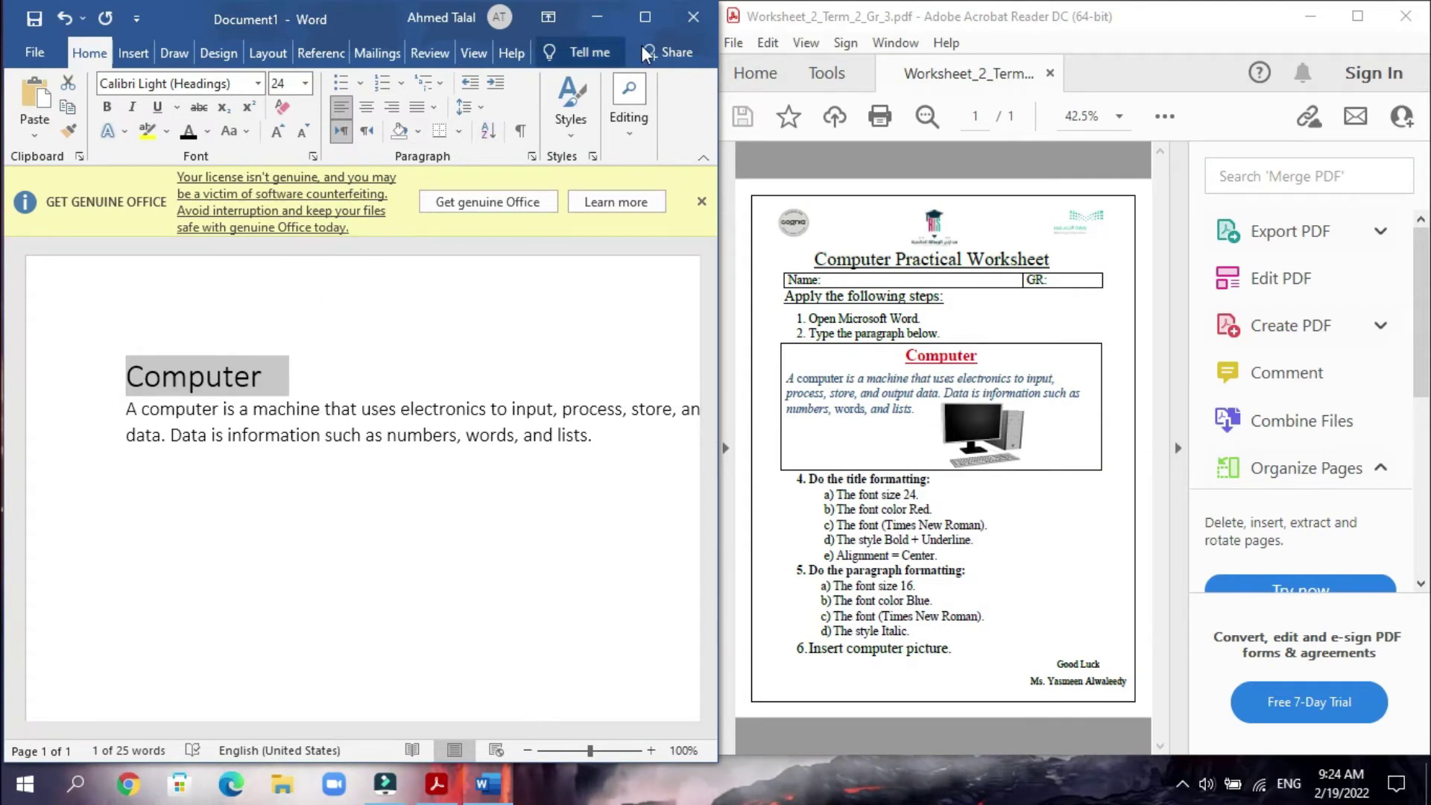
left_click(206, 132)
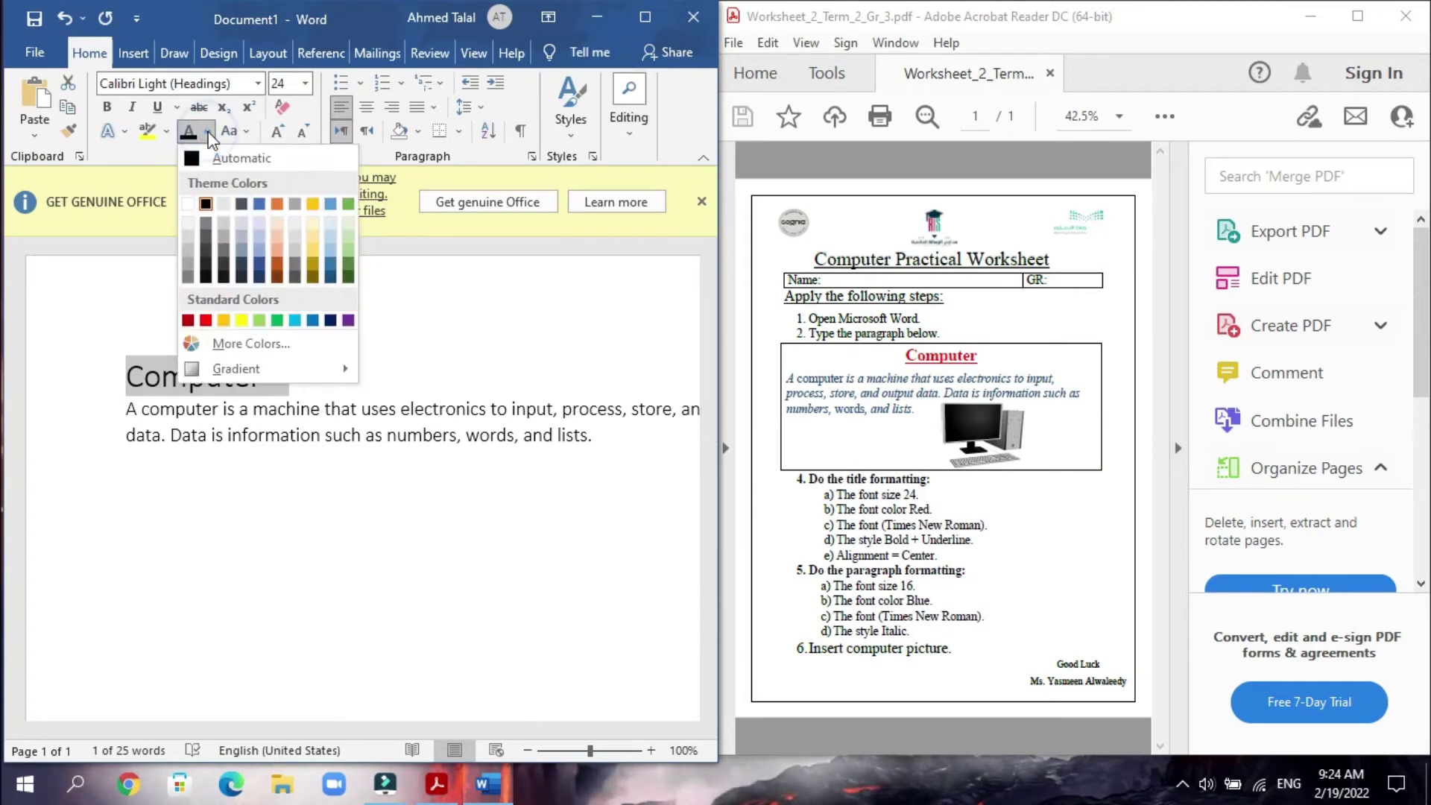
left_click(206, 322)
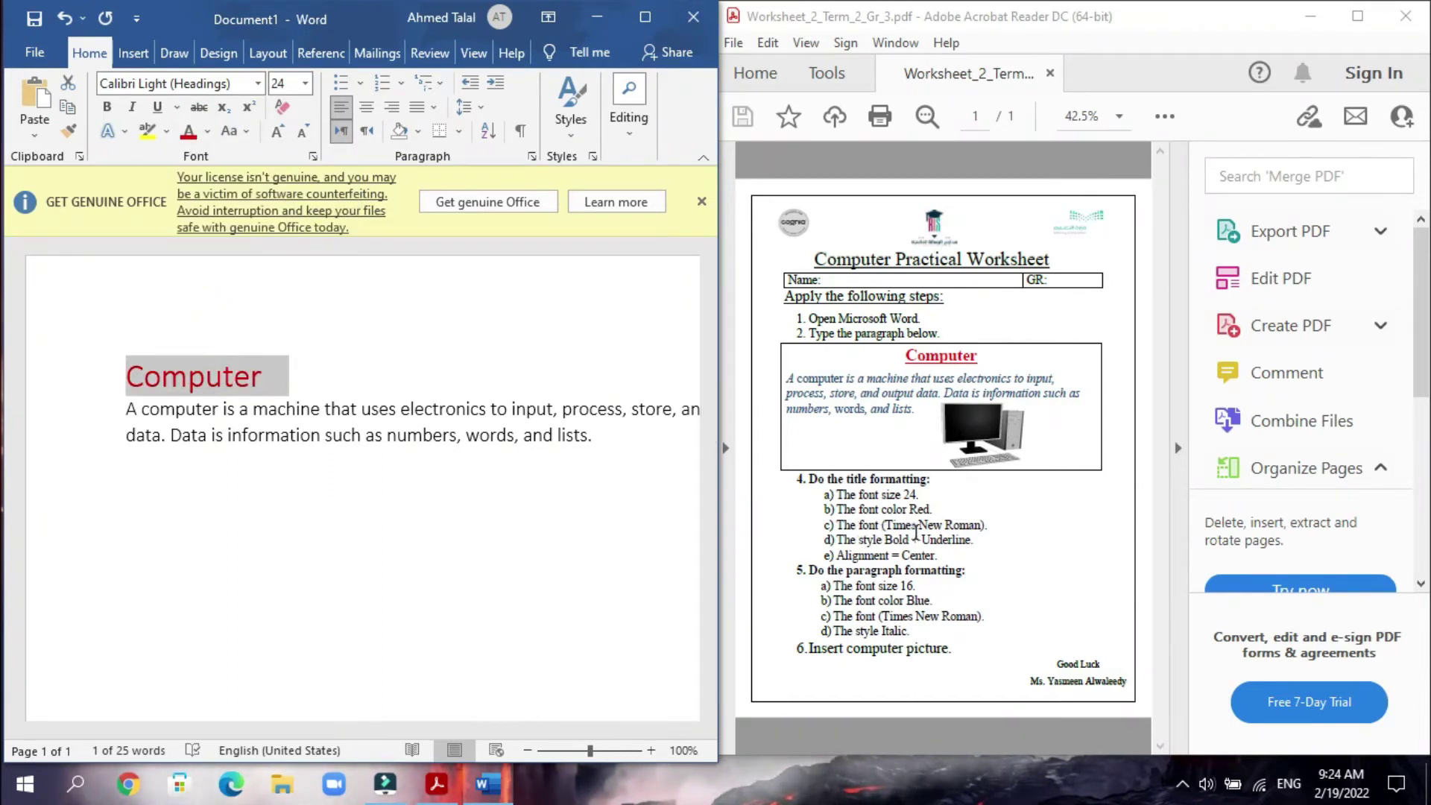
- Change the 'Computer' title font to Times New Roman
left_click(258, 84)
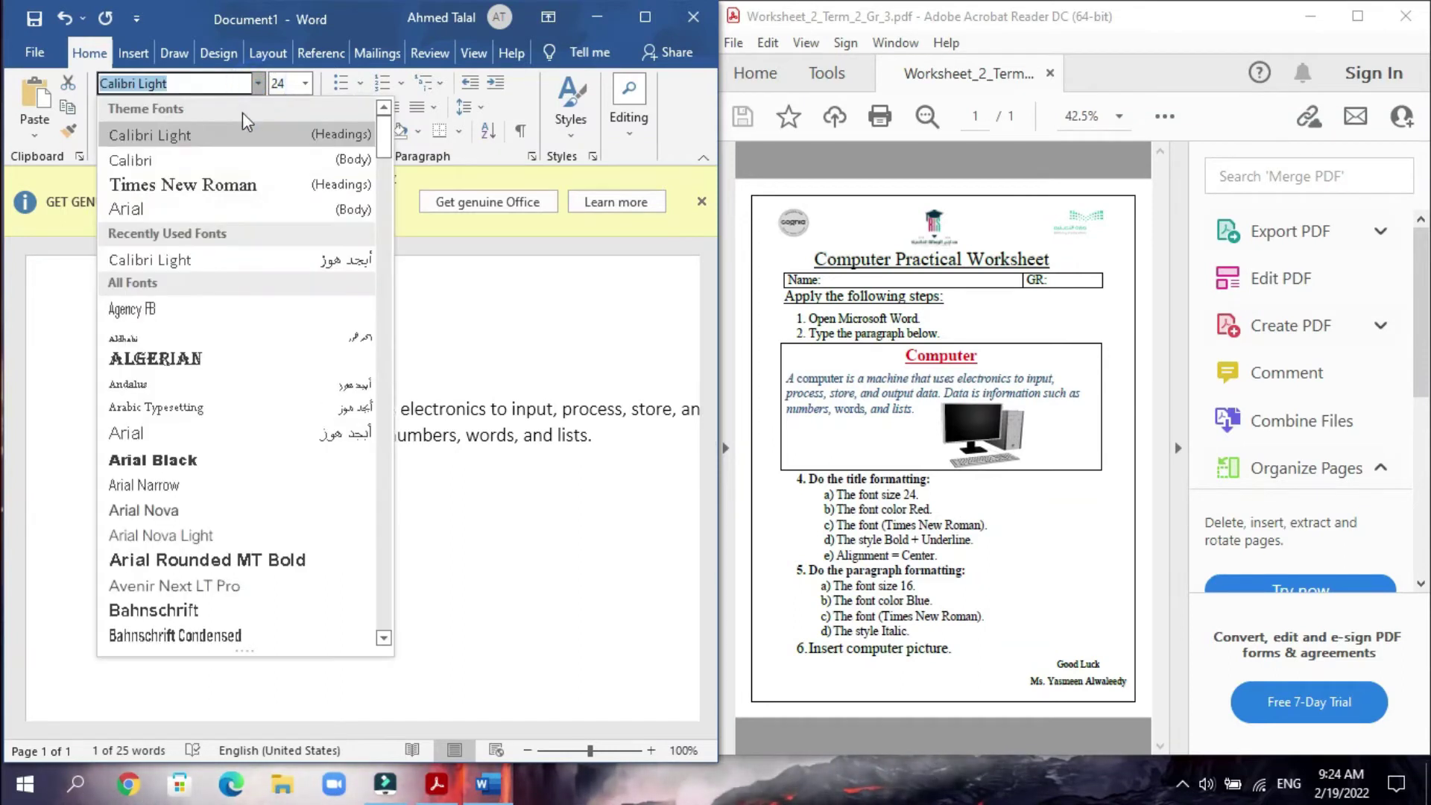
left_click(207, 84)
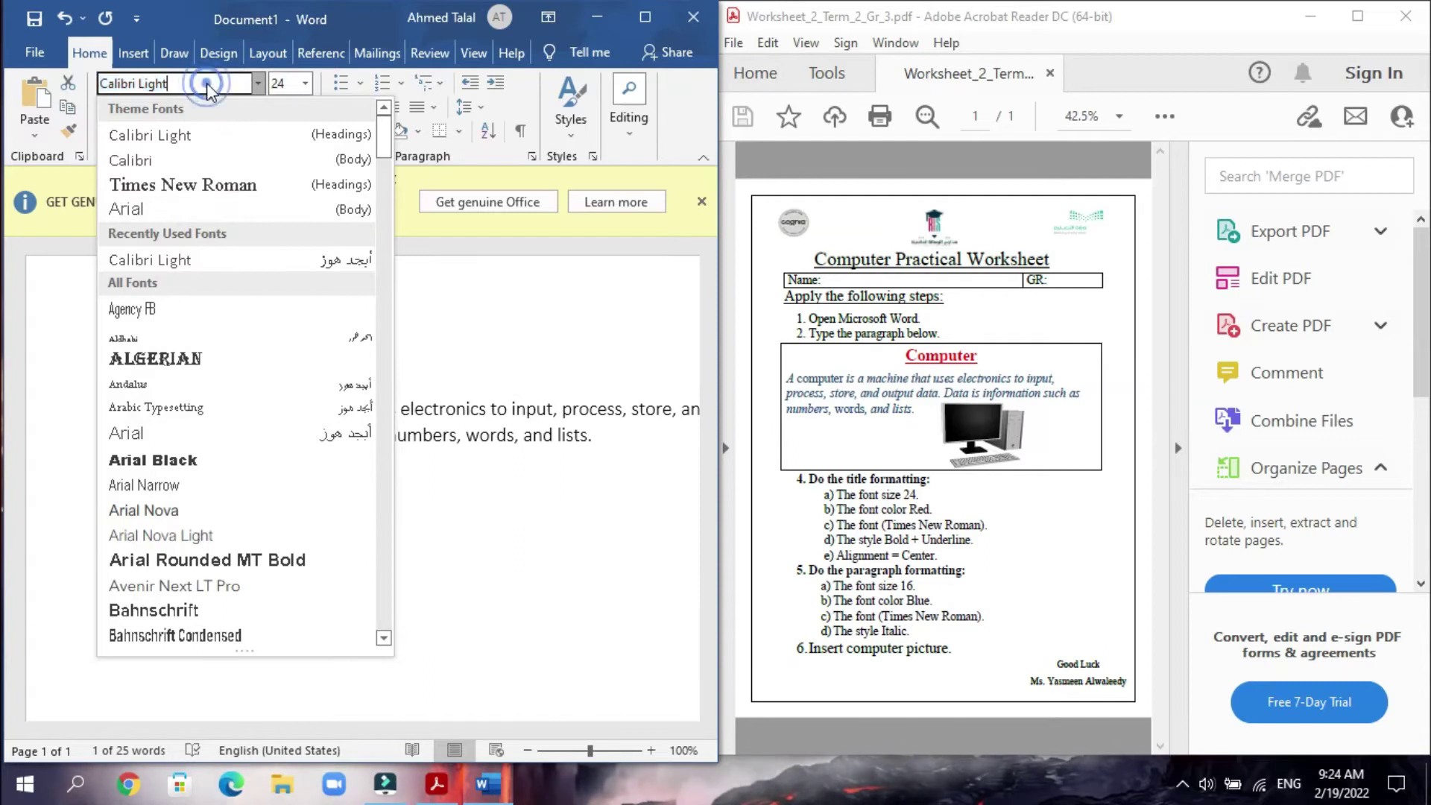
key("BackSpace")
key("BackSpace")
key("BackSpace")
key("BackSpace")
key("BackSpace")
key("BackSpace")
key("BackSpace")
key("BackSpace")
key("BackSpace")
key("BackSpace")
key("BackSpace")
key("BackSpace")
key("BackSpace")
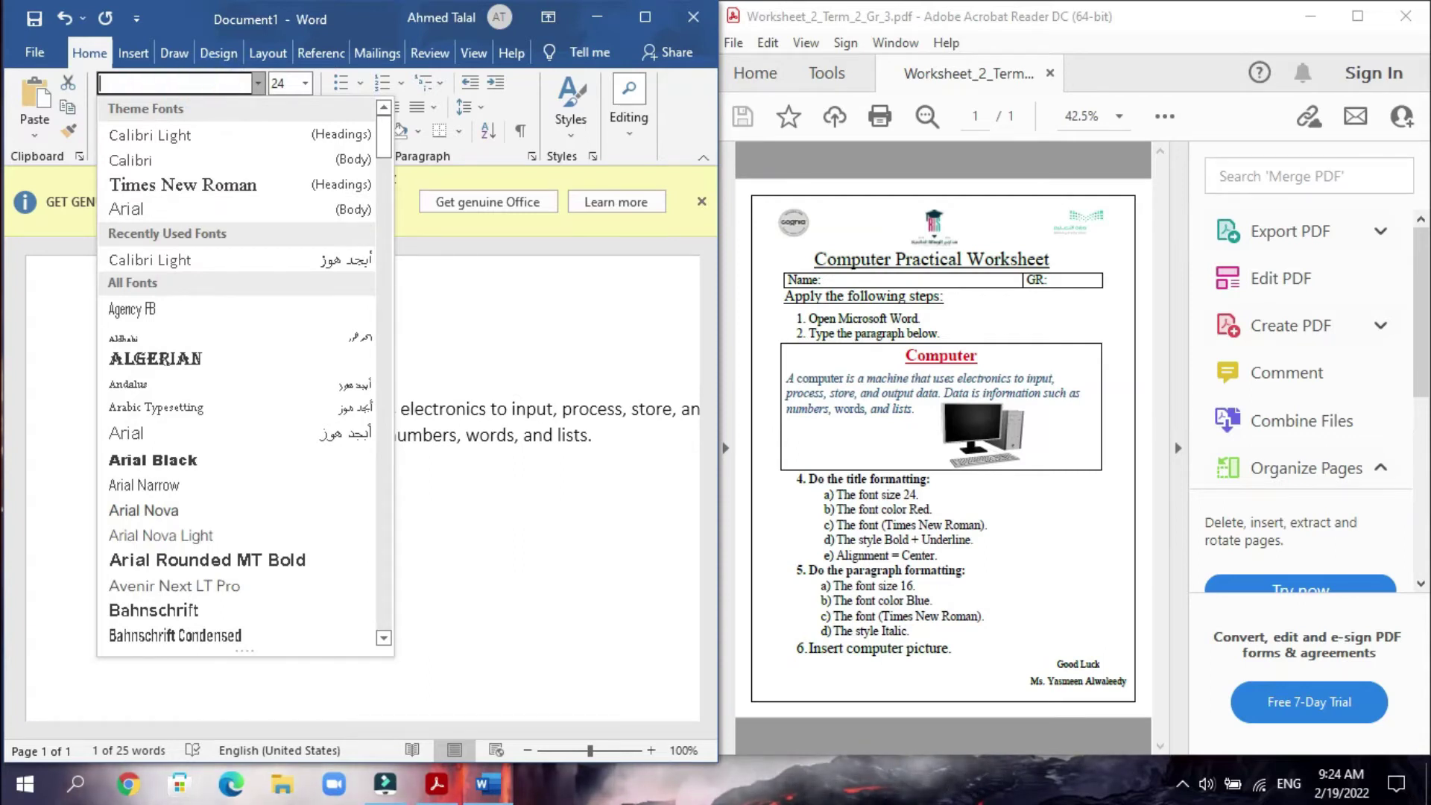
type("Times New Roman")
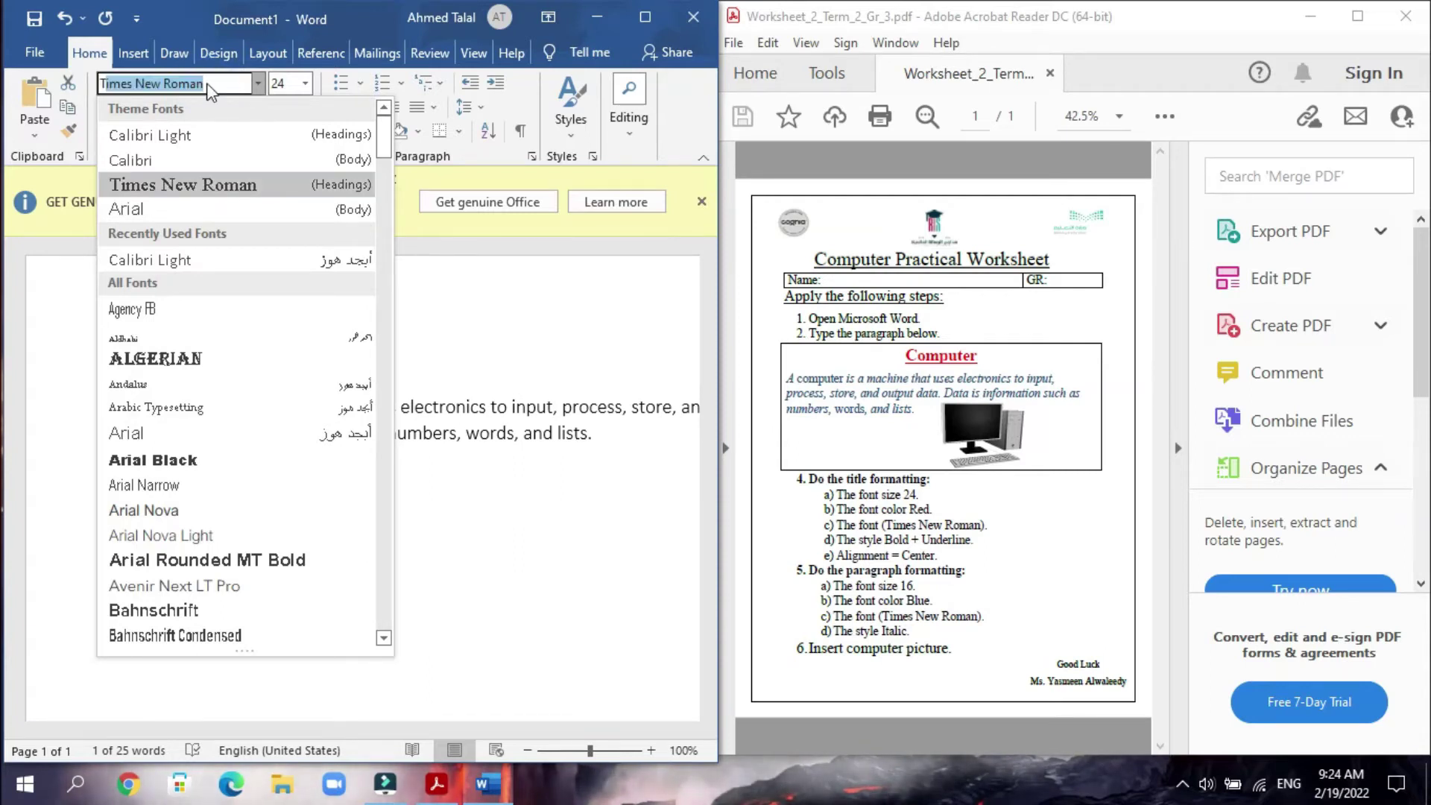
left_click(203, 183)
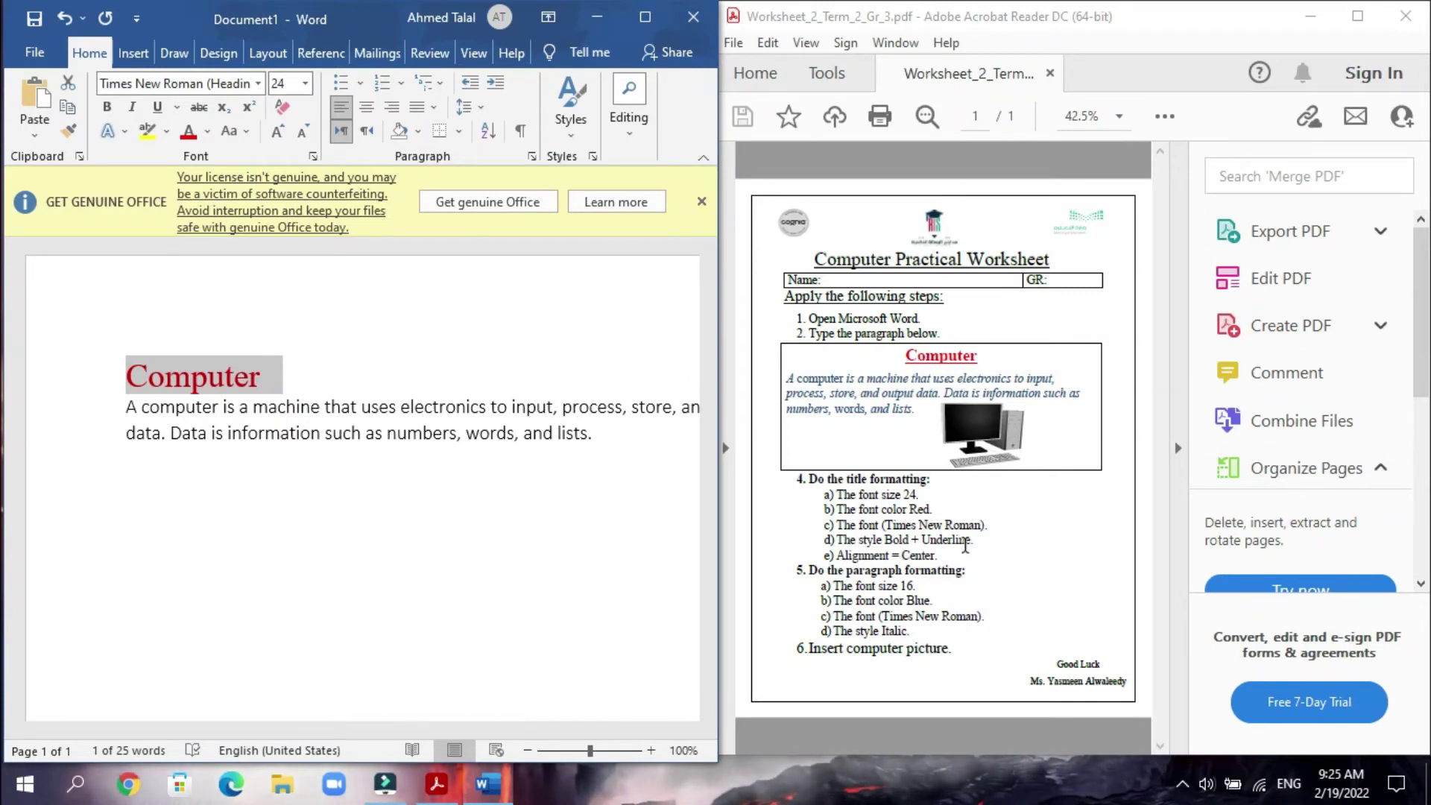
- Make the title bold and underlined, and centre it on its line
left_click(108, 109)
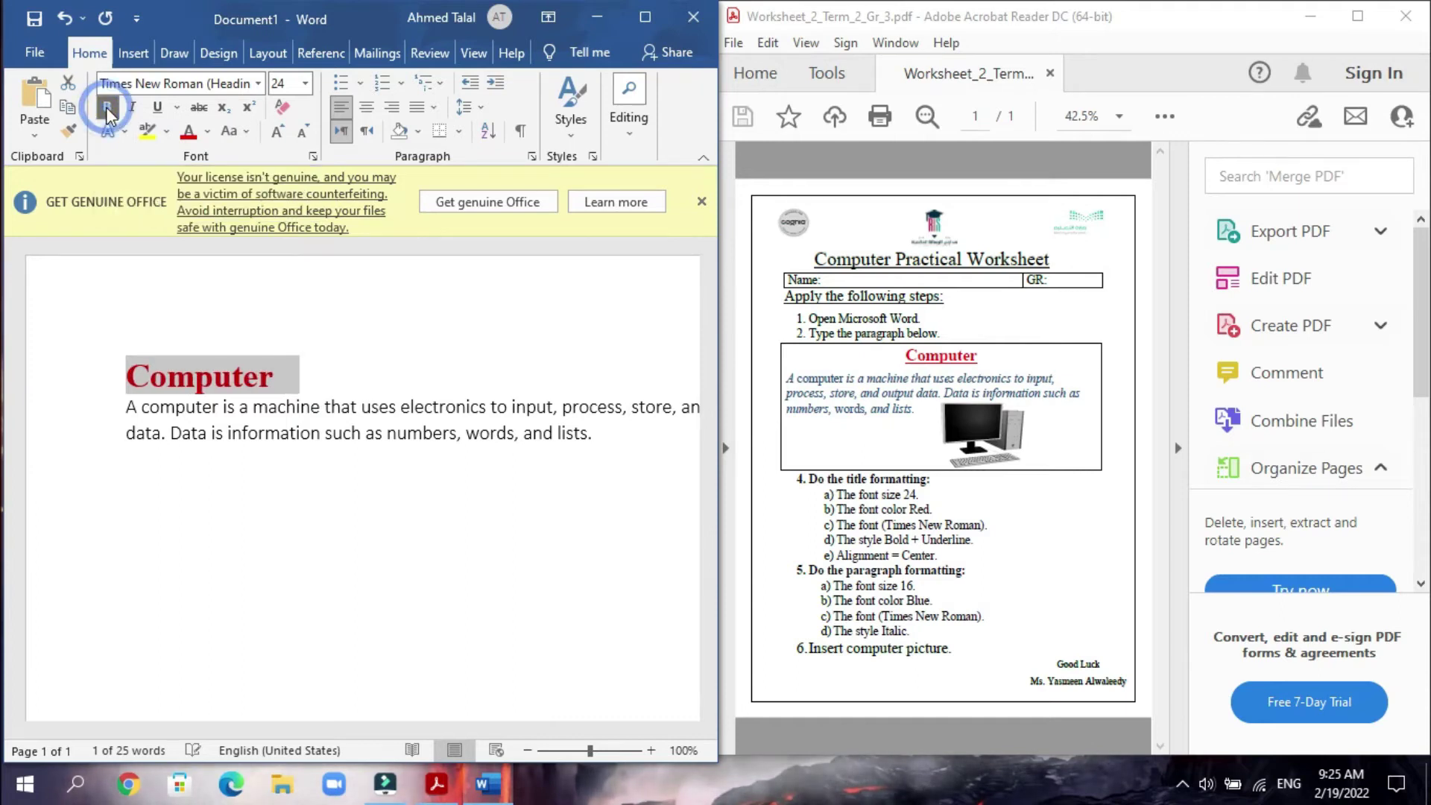
left_click(158, 108)
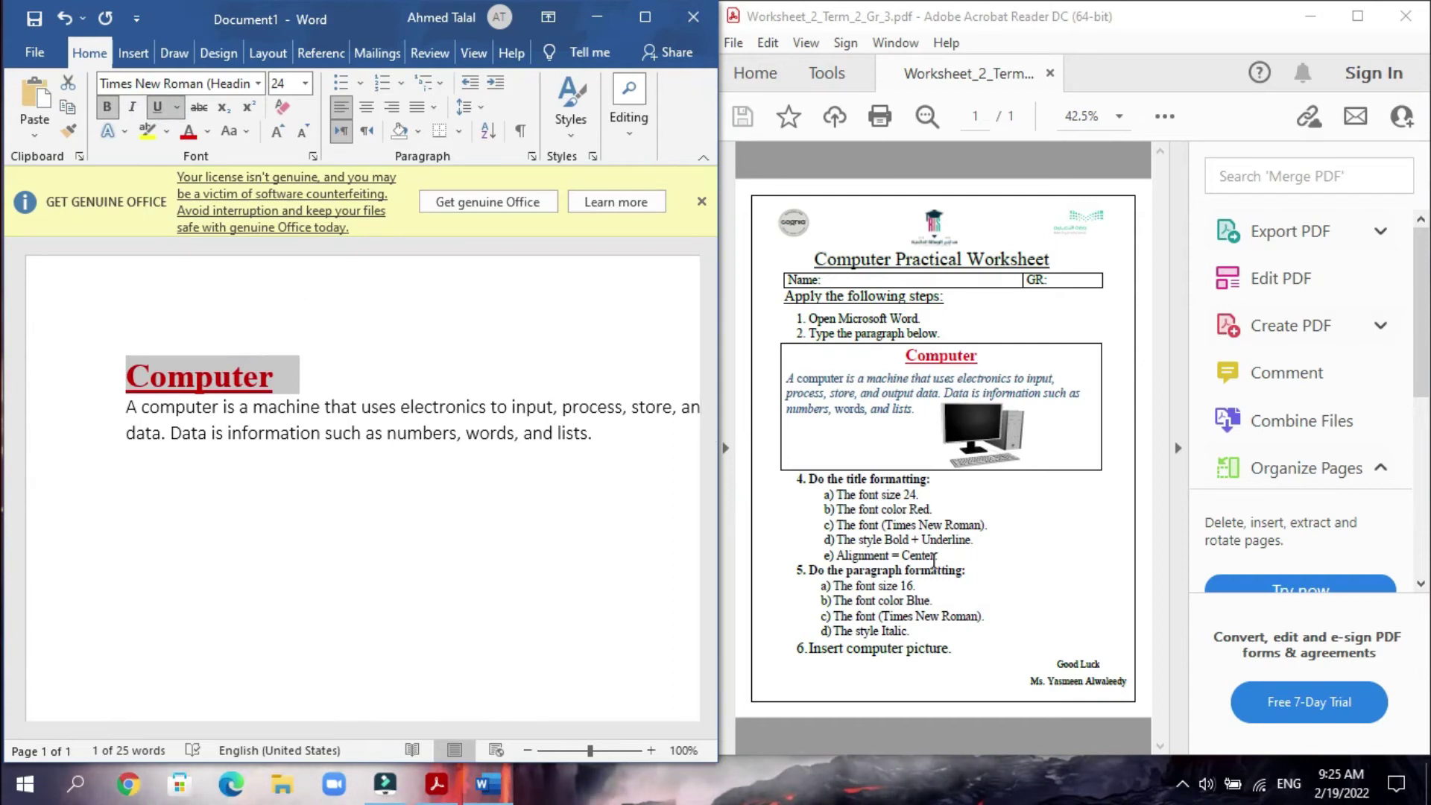
left_click(365, 111)
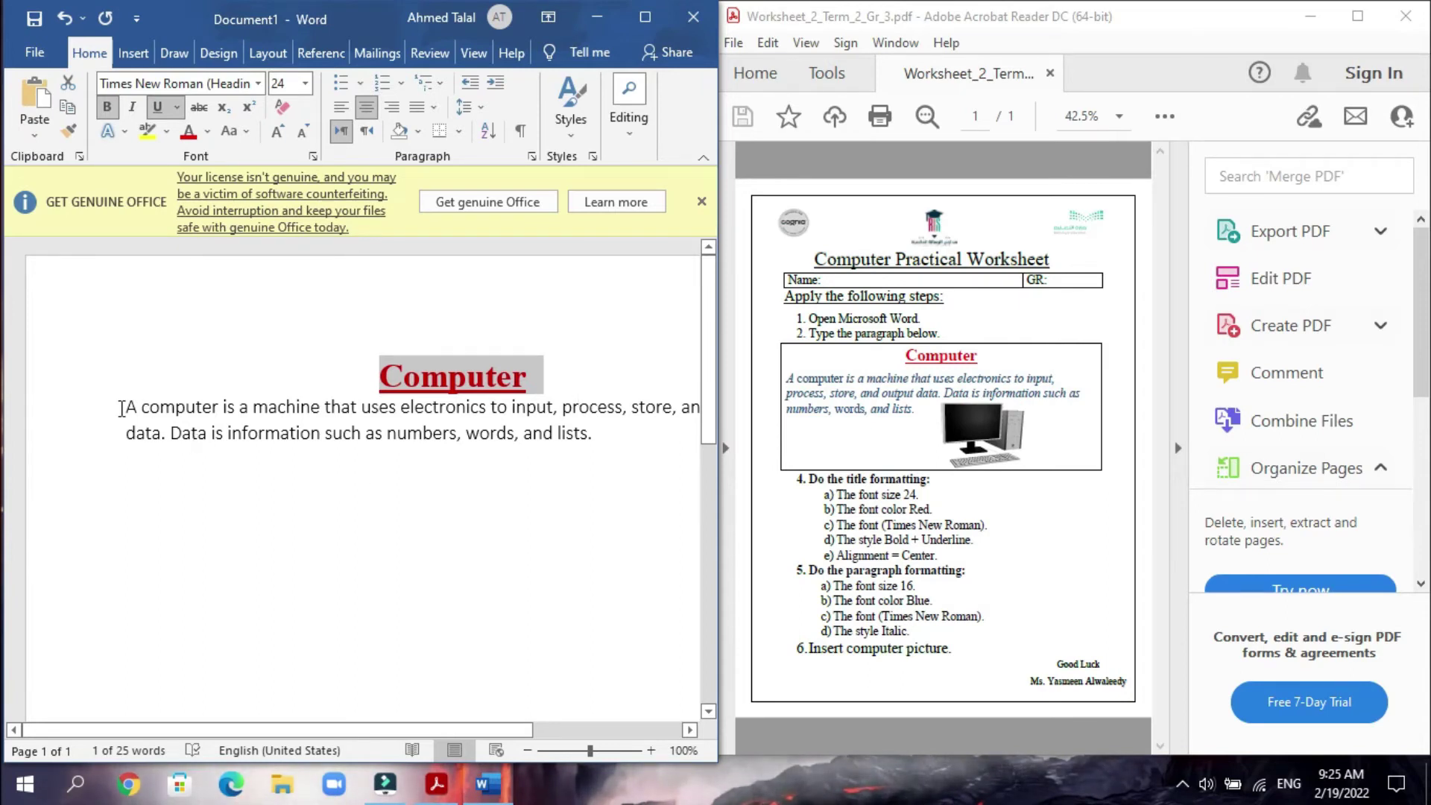
- Select the sample paragraph and set it to 16 pt in blue
left_click_drag(121, 409, 594, 445)
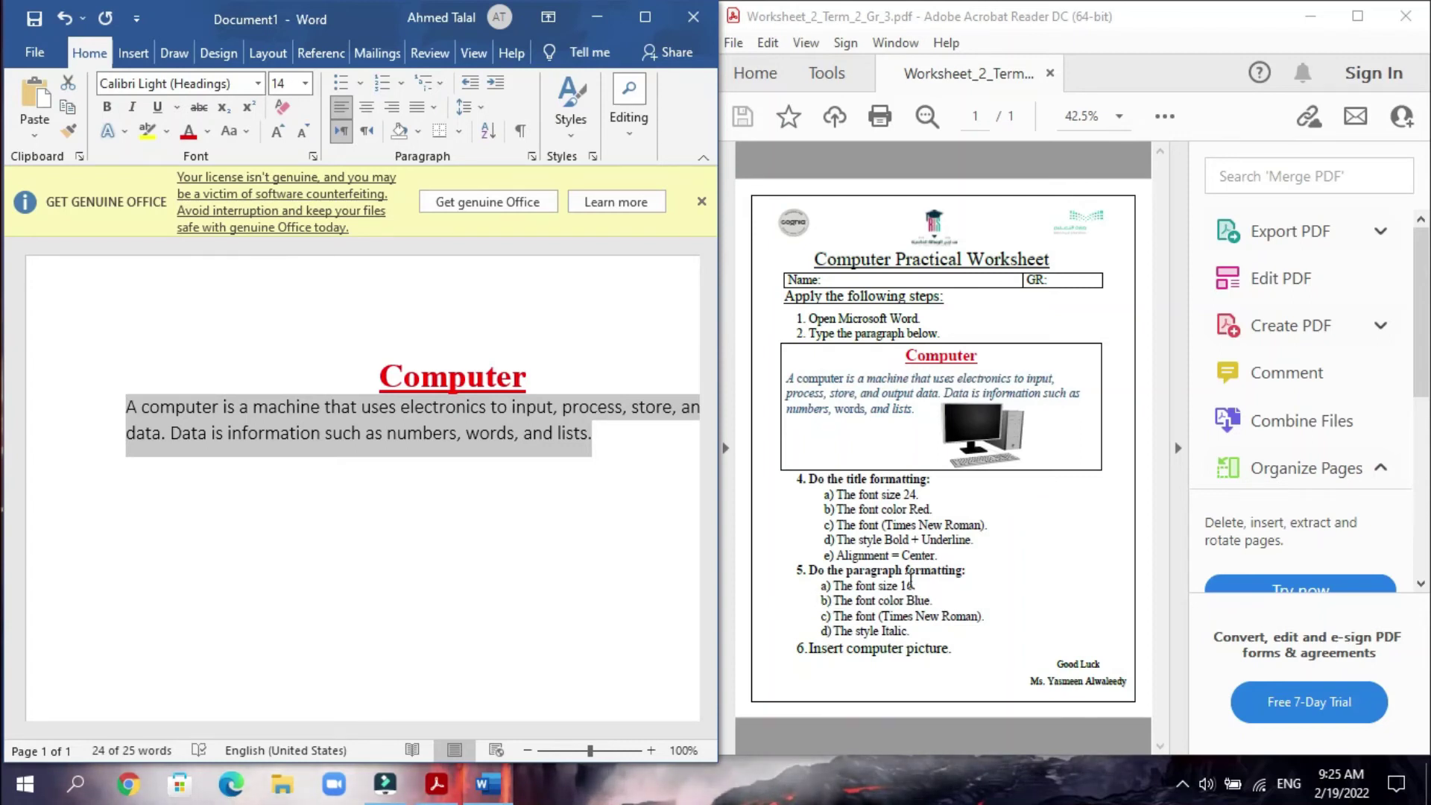
left_click(306, 84)
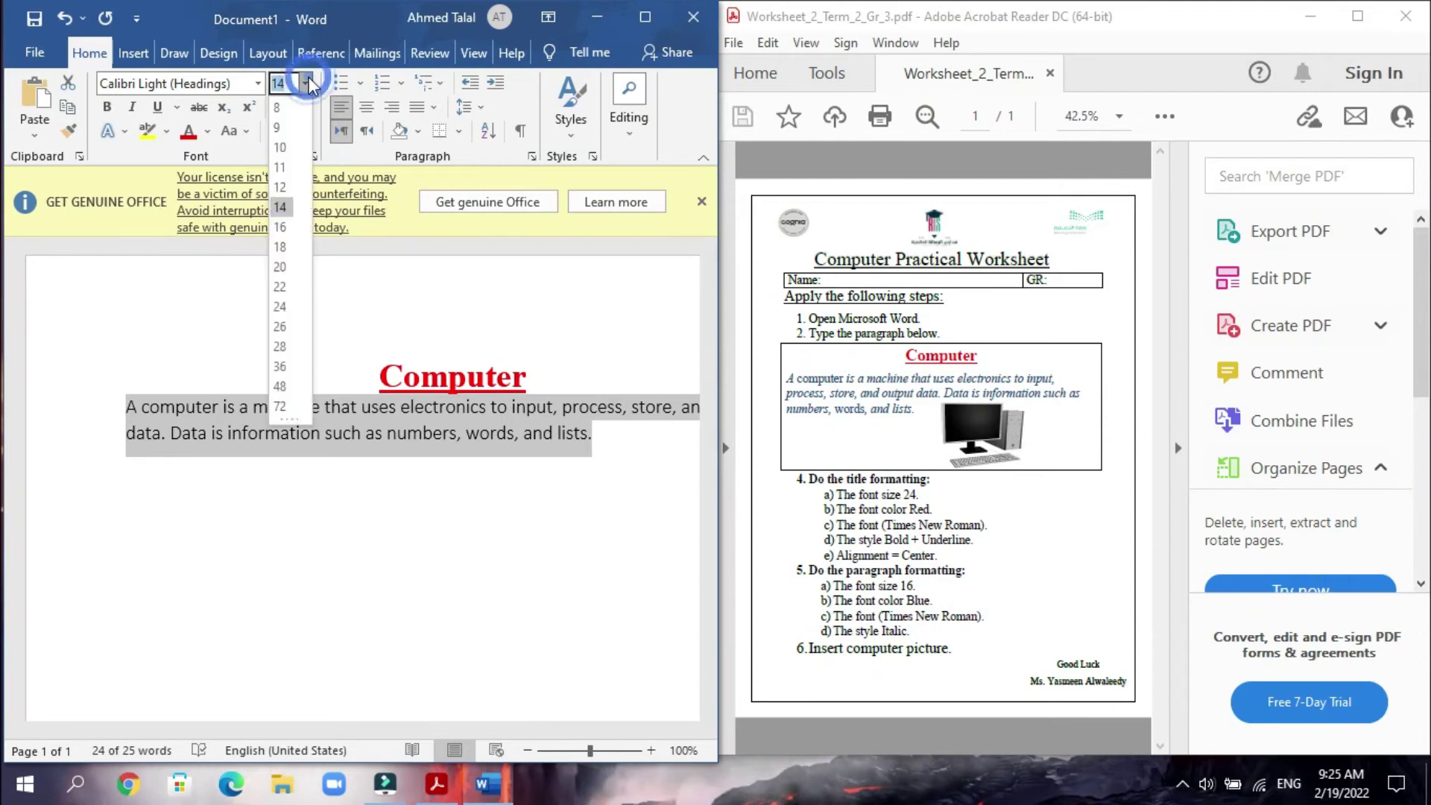
left_click(283, 228)
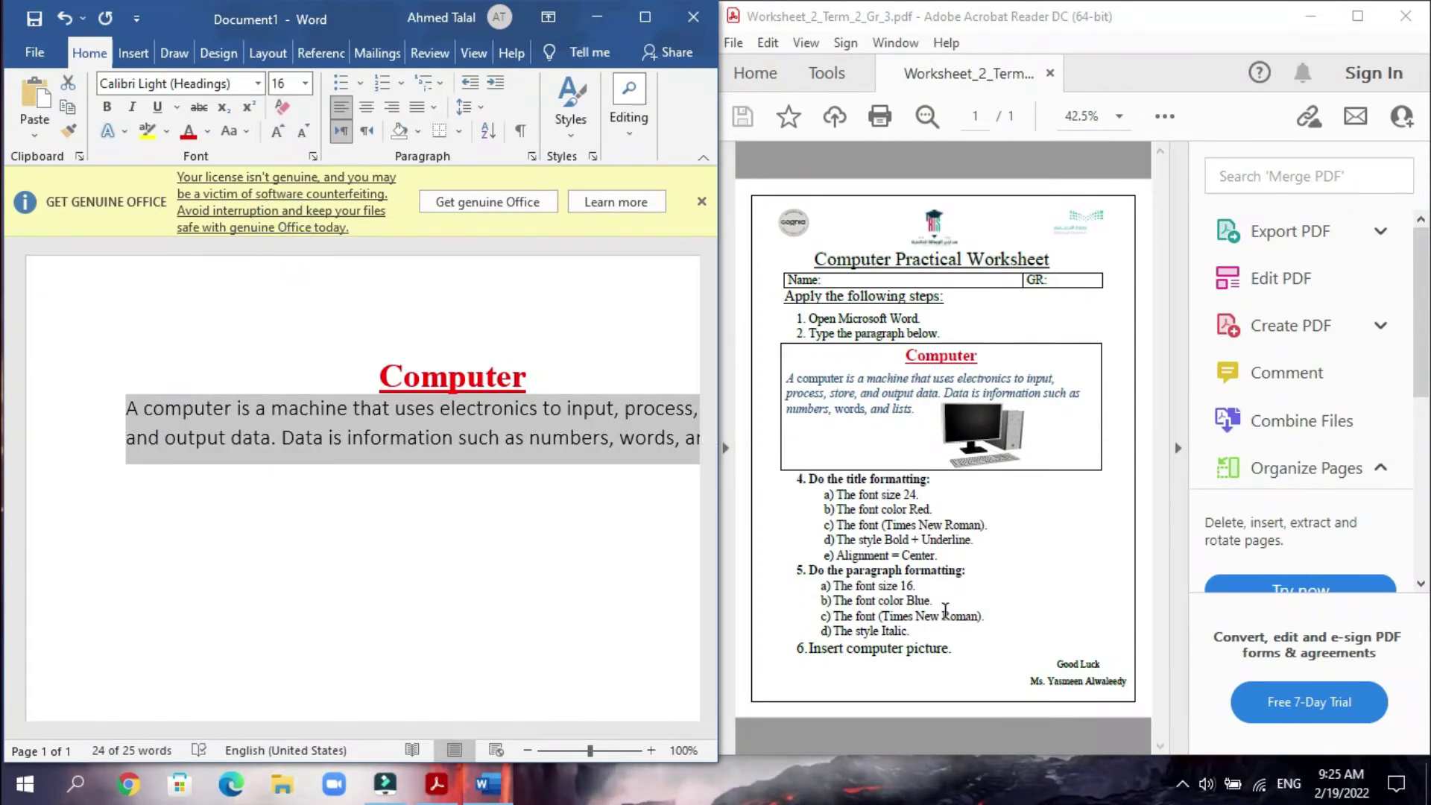
left_click(207, 131)
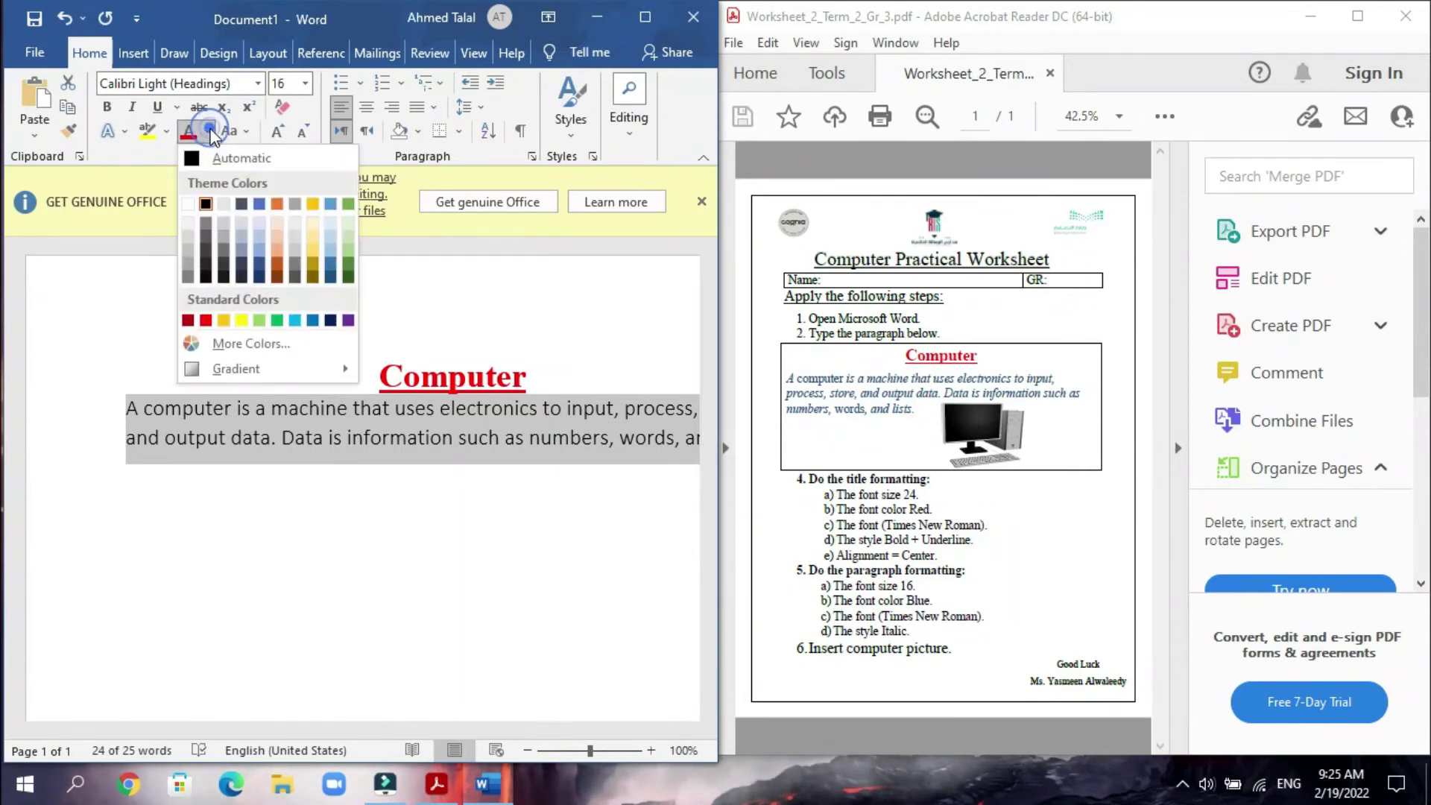
left_click(313, 320)
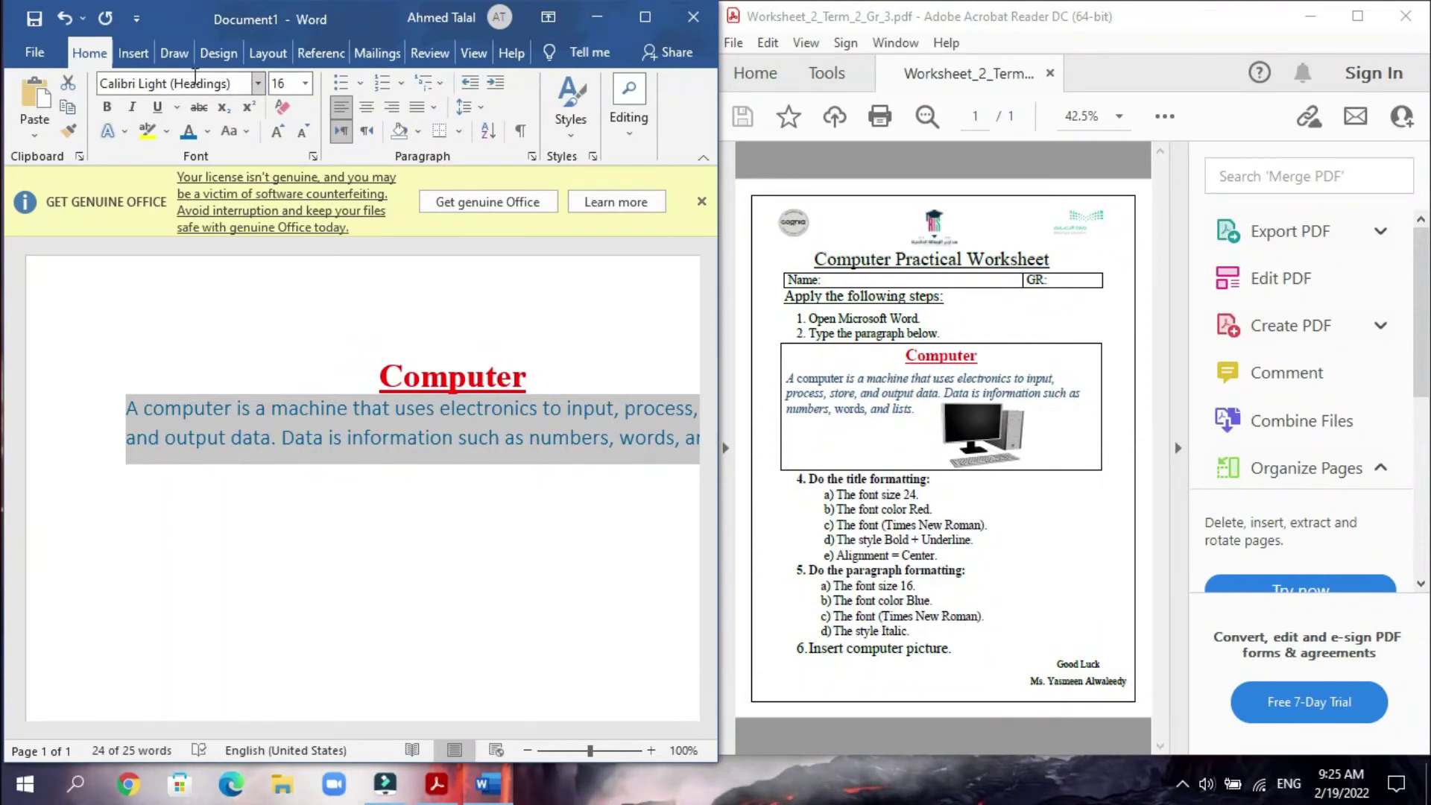
- Set the paragraph font to Times New Roman italic, then deselect it
left_click(246, 83)
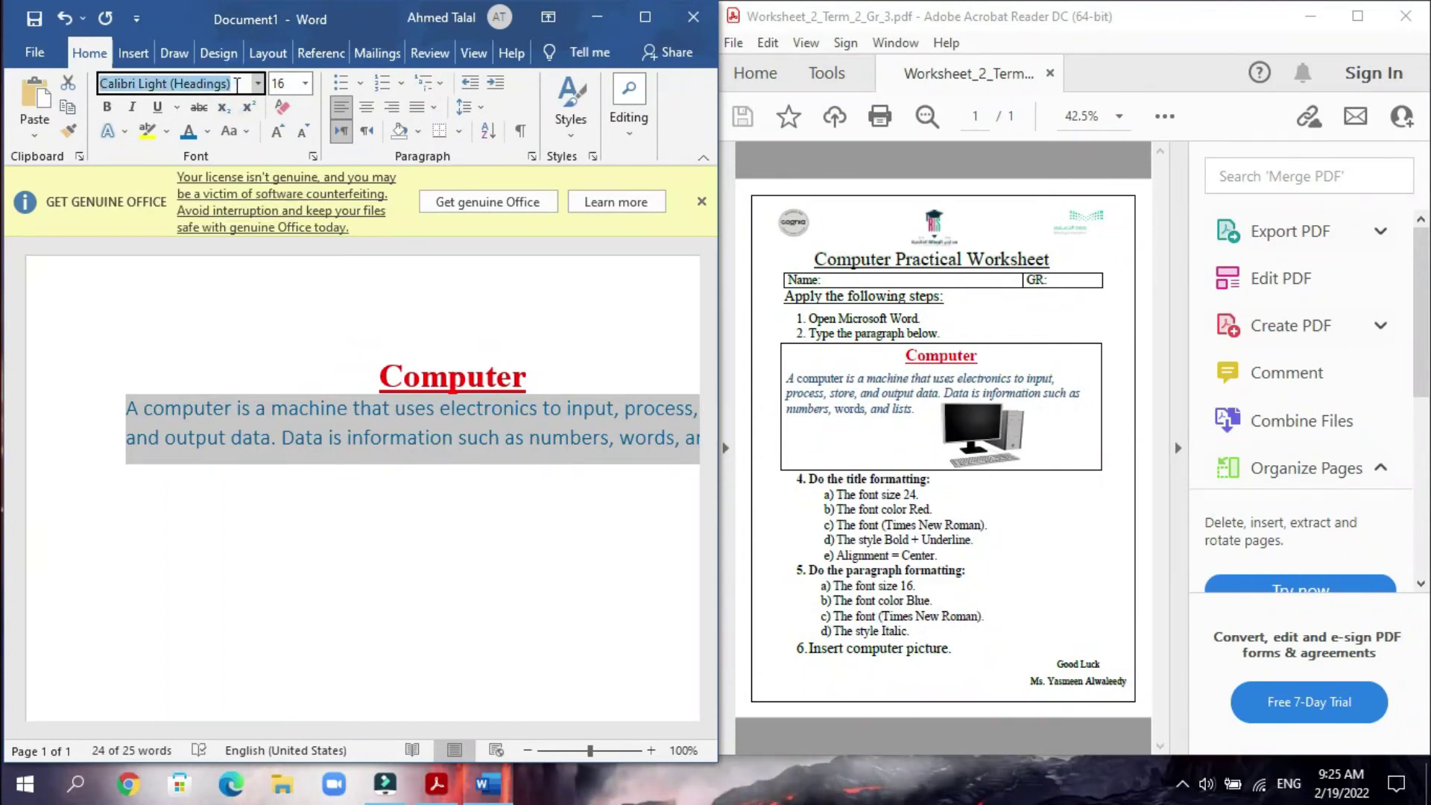
type("ti")
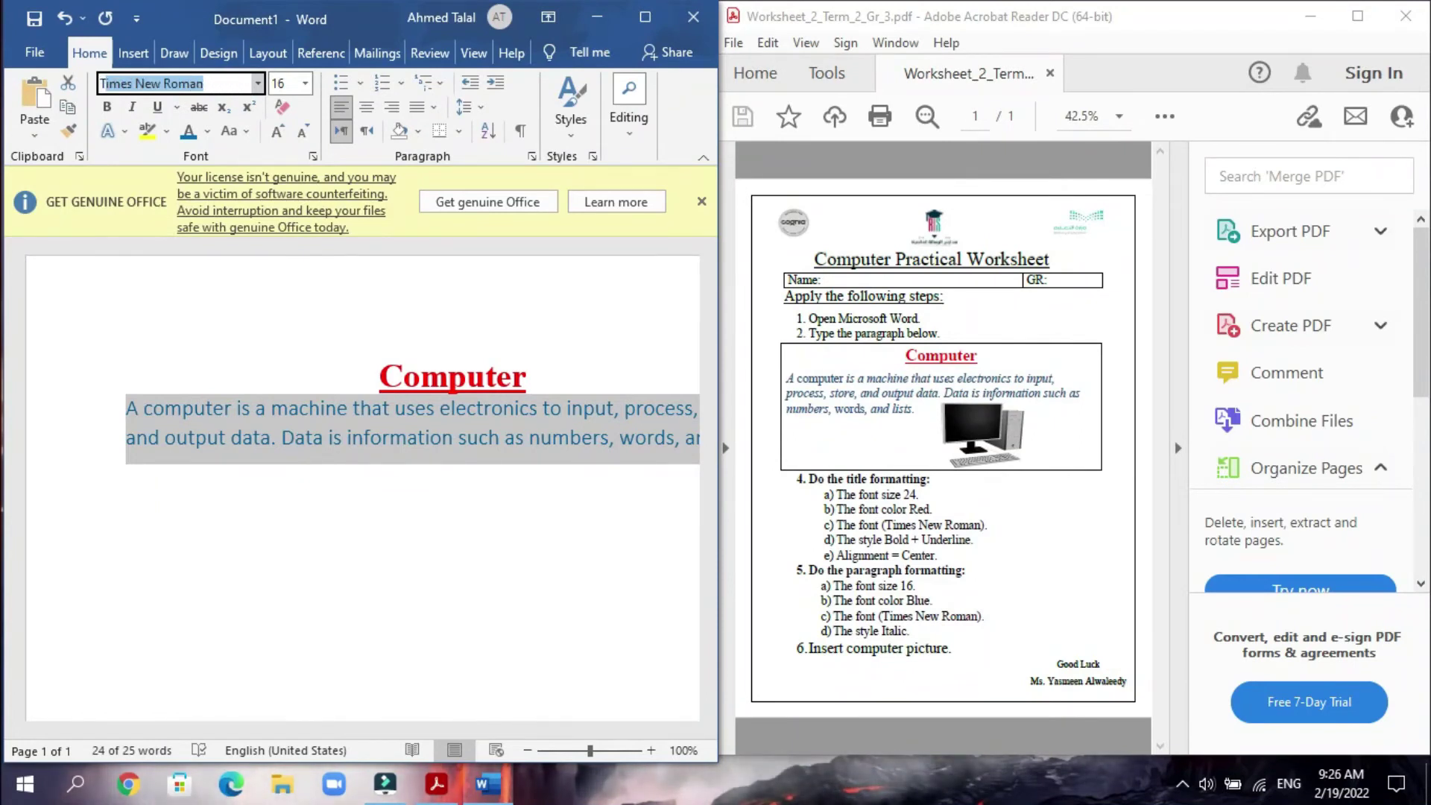
left_click(257, 84)
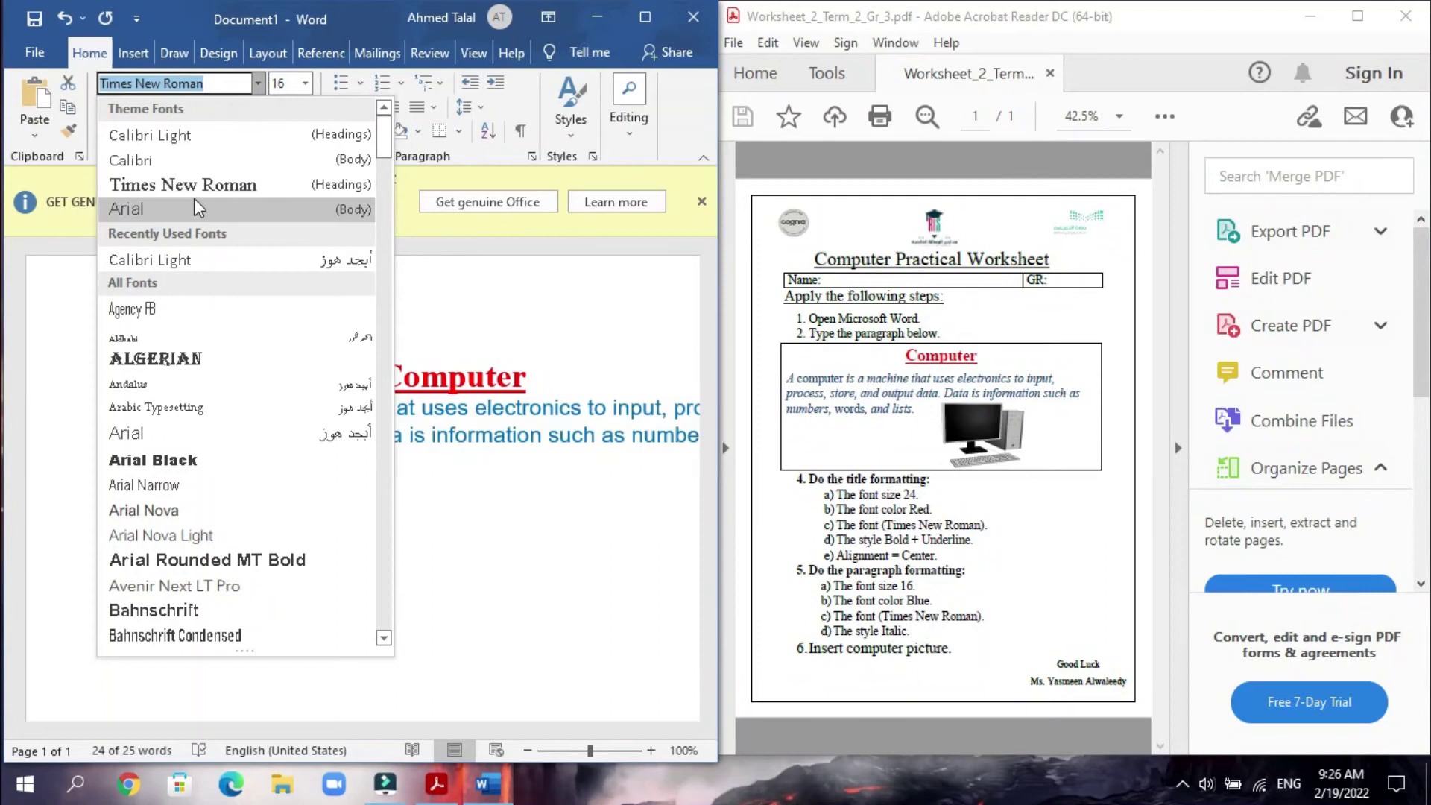
left_click(186, 184)
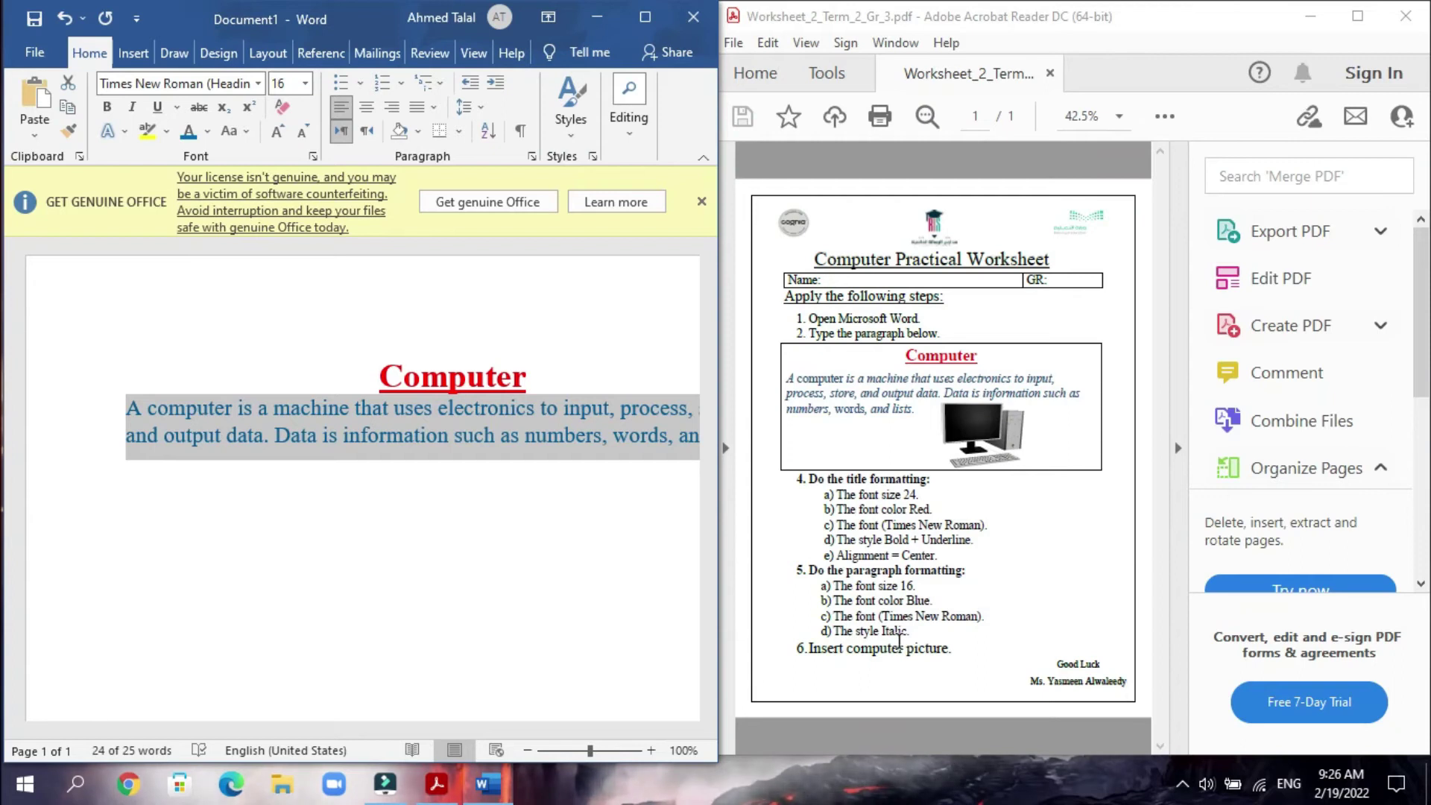
left_click(133, 112)
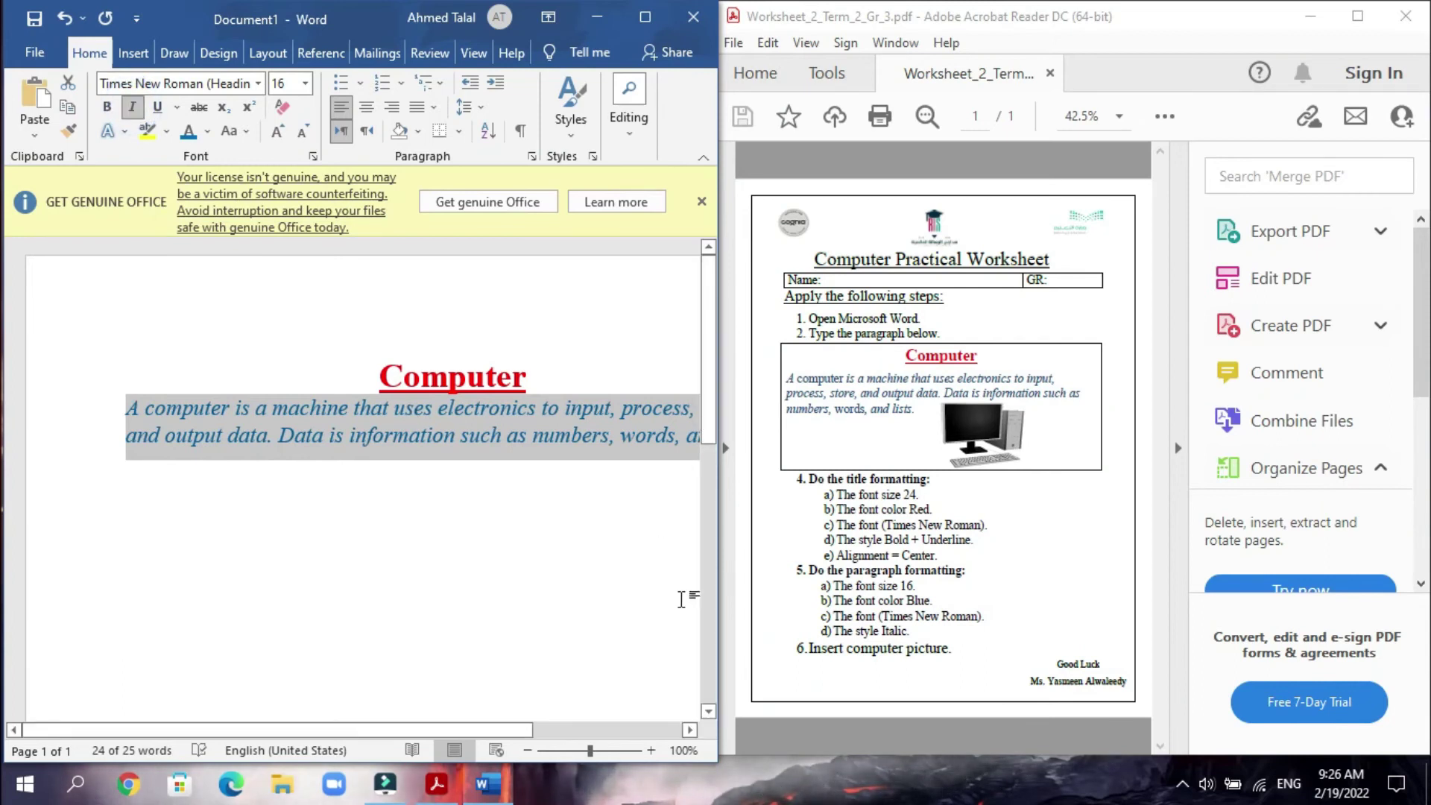
left_click_drag(512, 738, 599, 738)
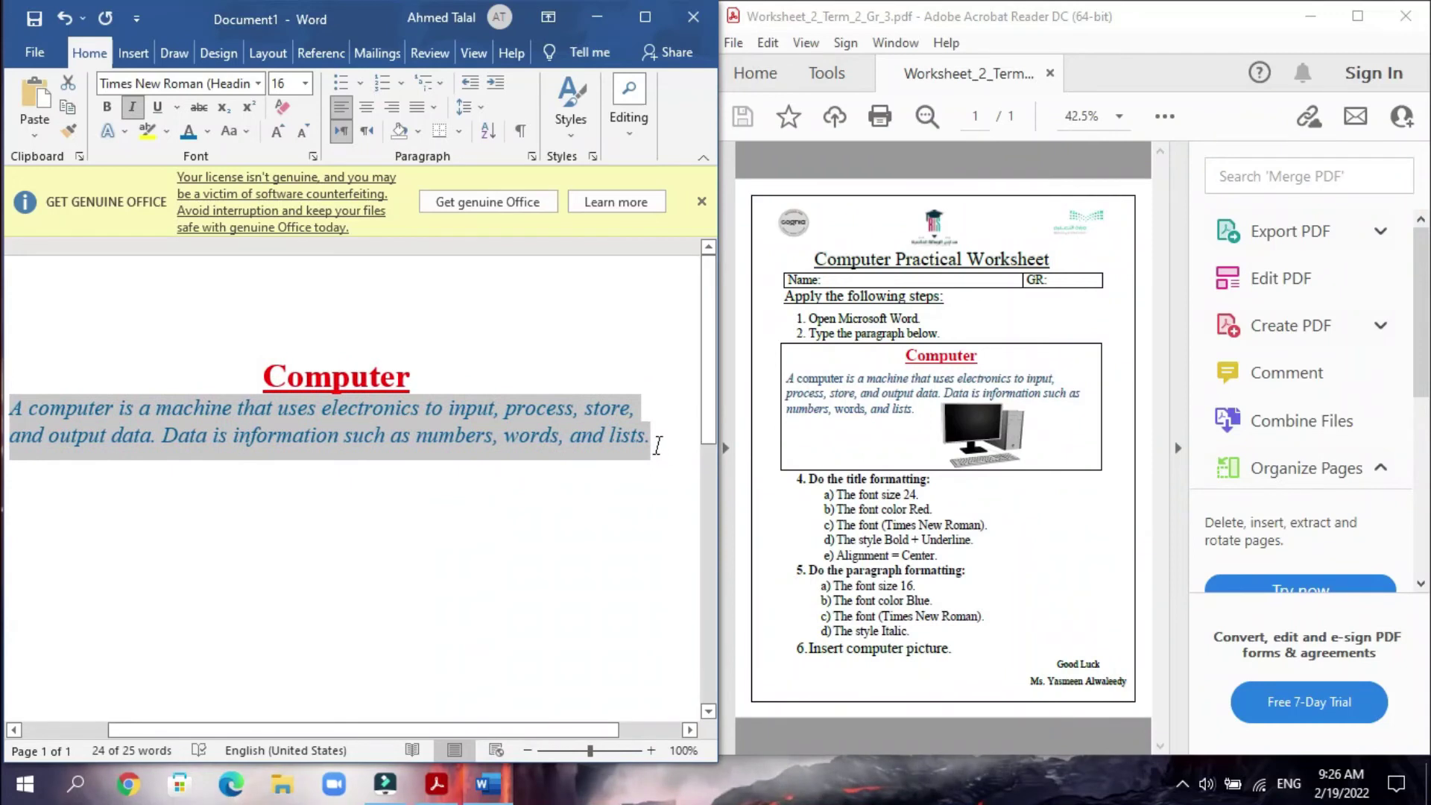
left_click(667, 446)
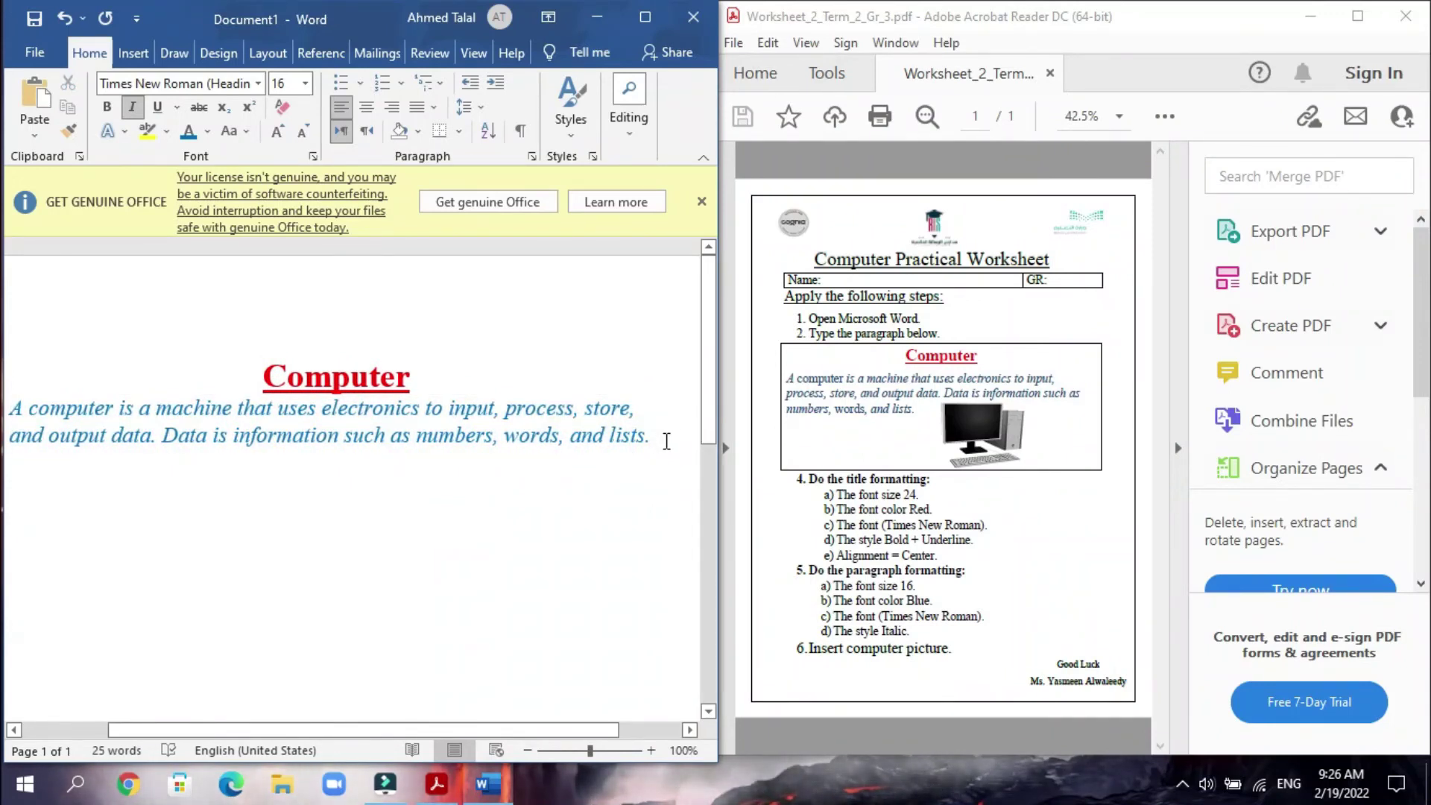
- Start a new line below the paragraph and insert a picture from This Device
key("Return")
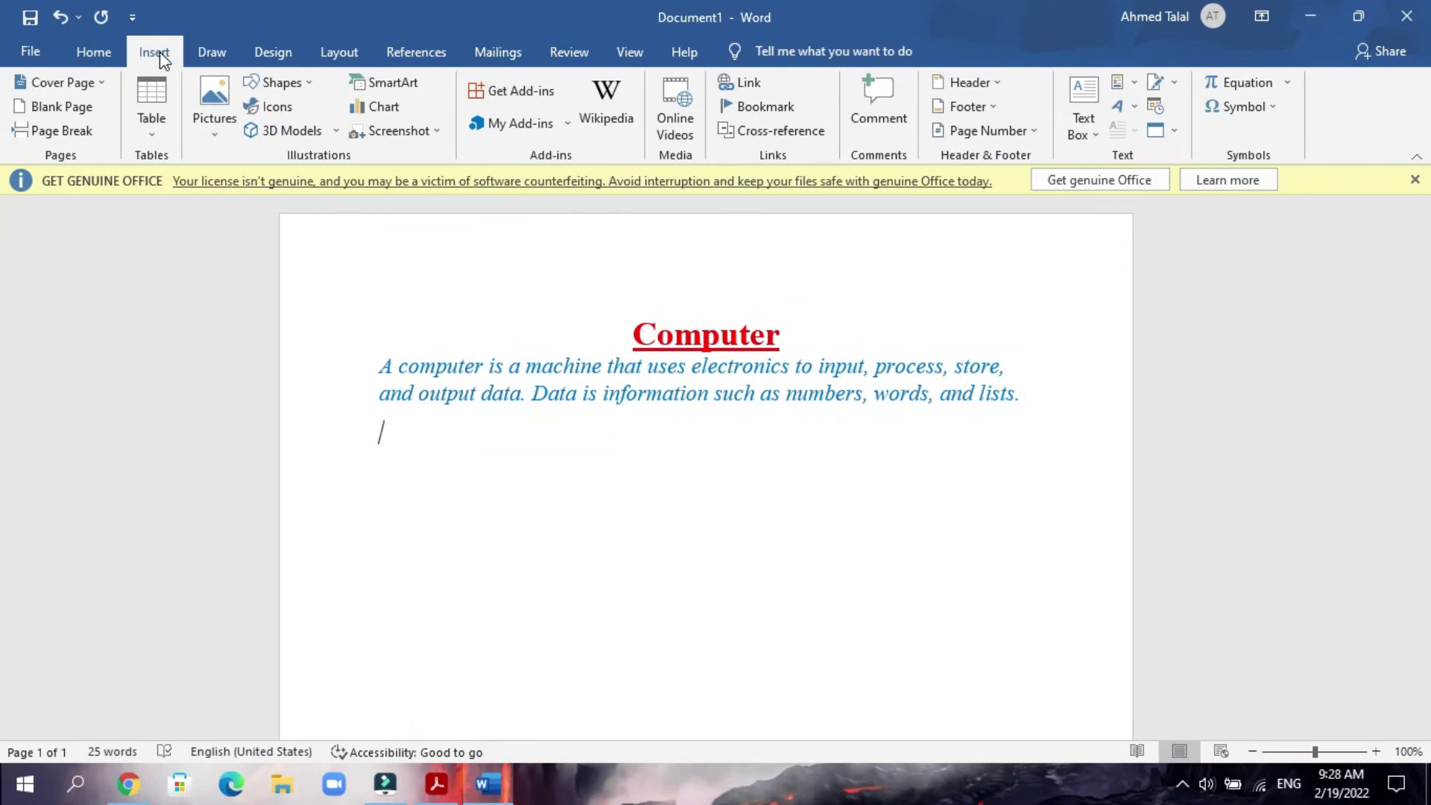
left_click(216, 128)
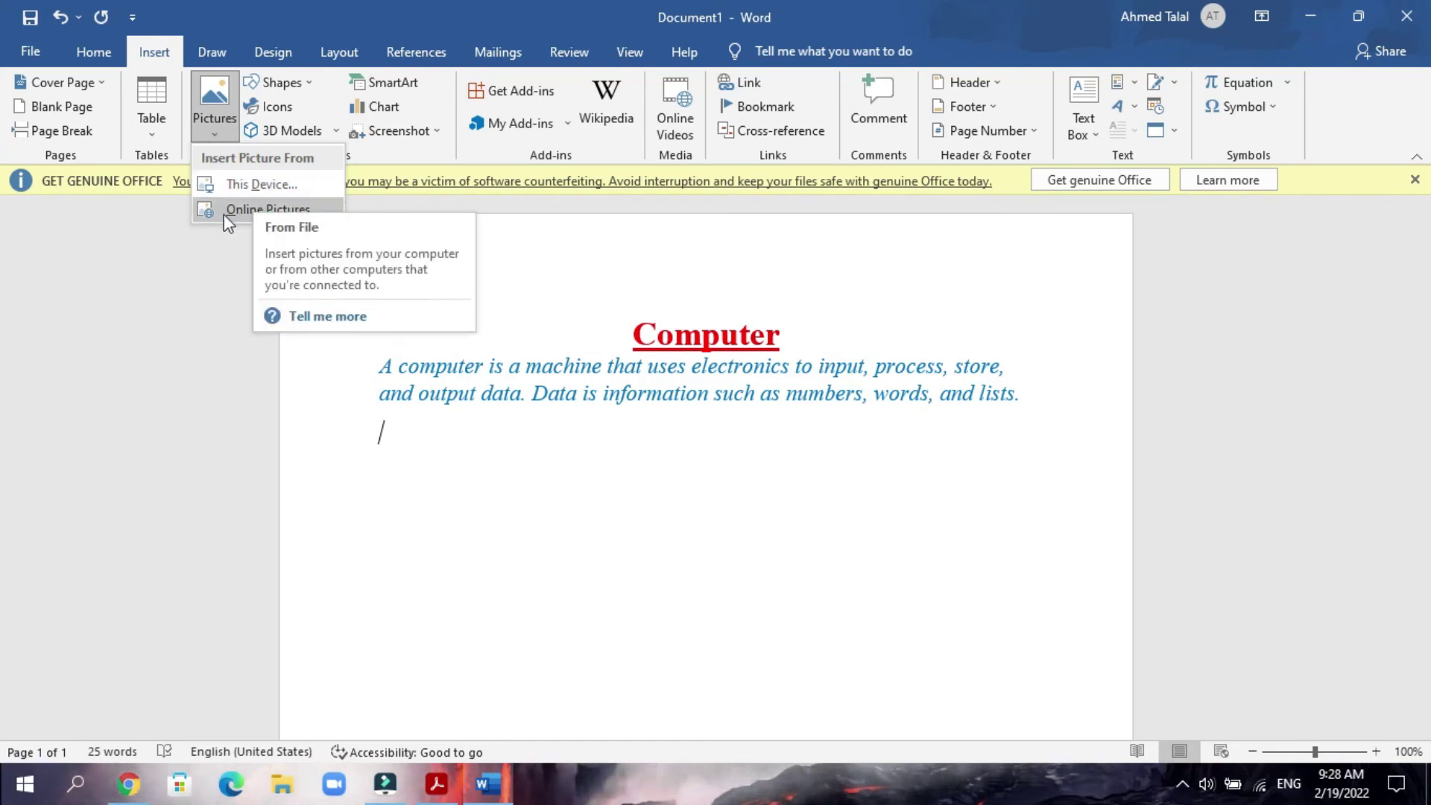
left_click(266, 183)
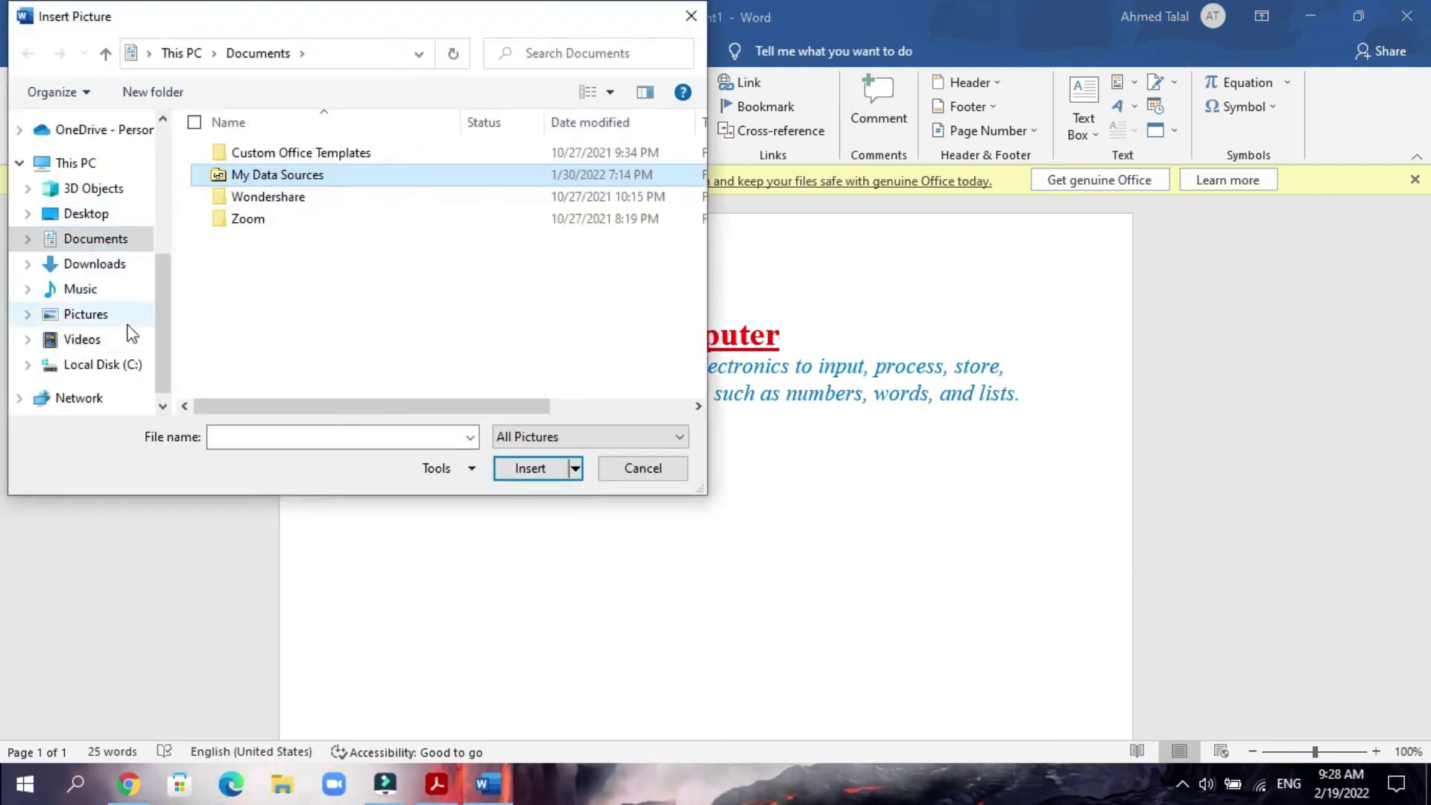
- Insert the 'computer' image from the Pictures folder below the paragraph
left_click(96, 315)
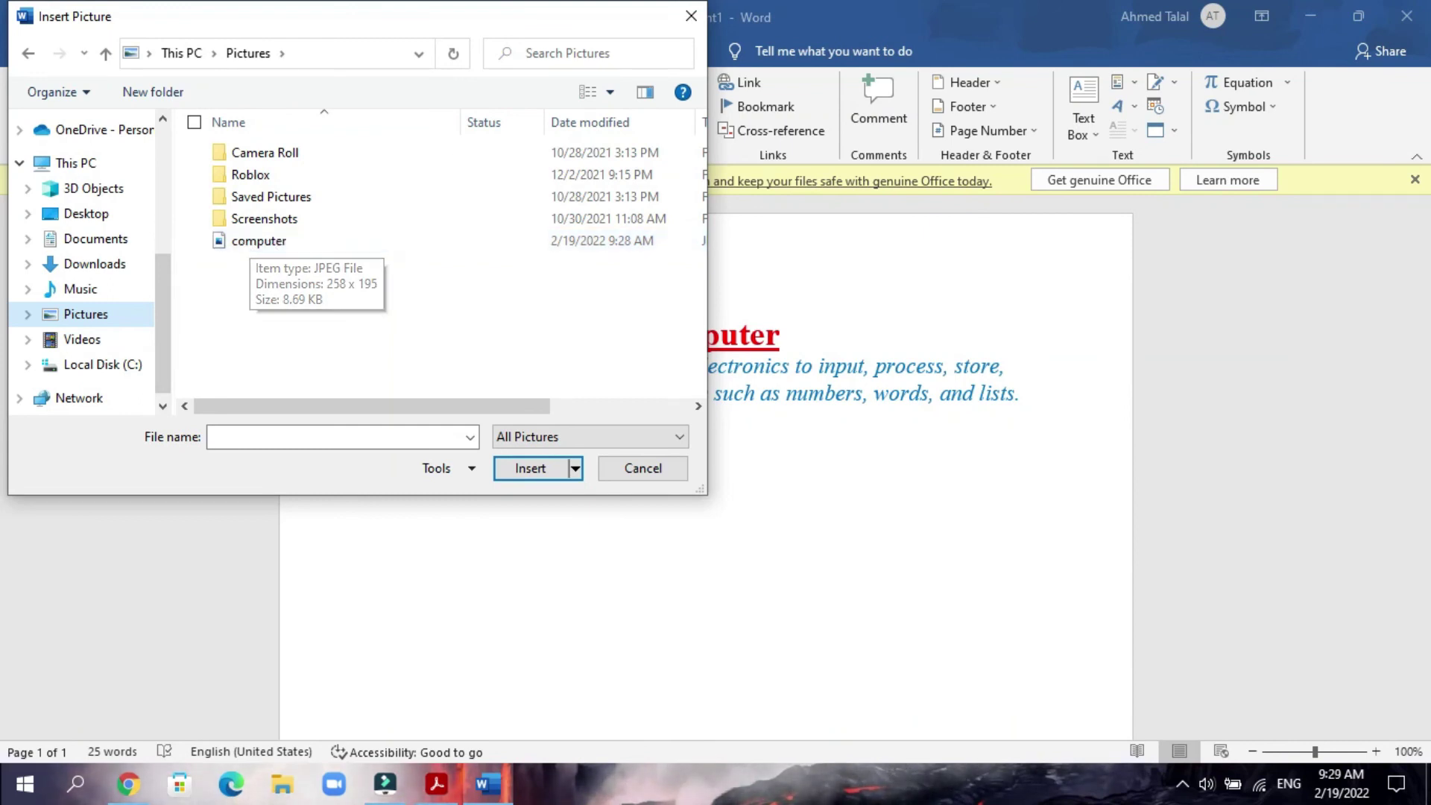
left_click(285, 245)
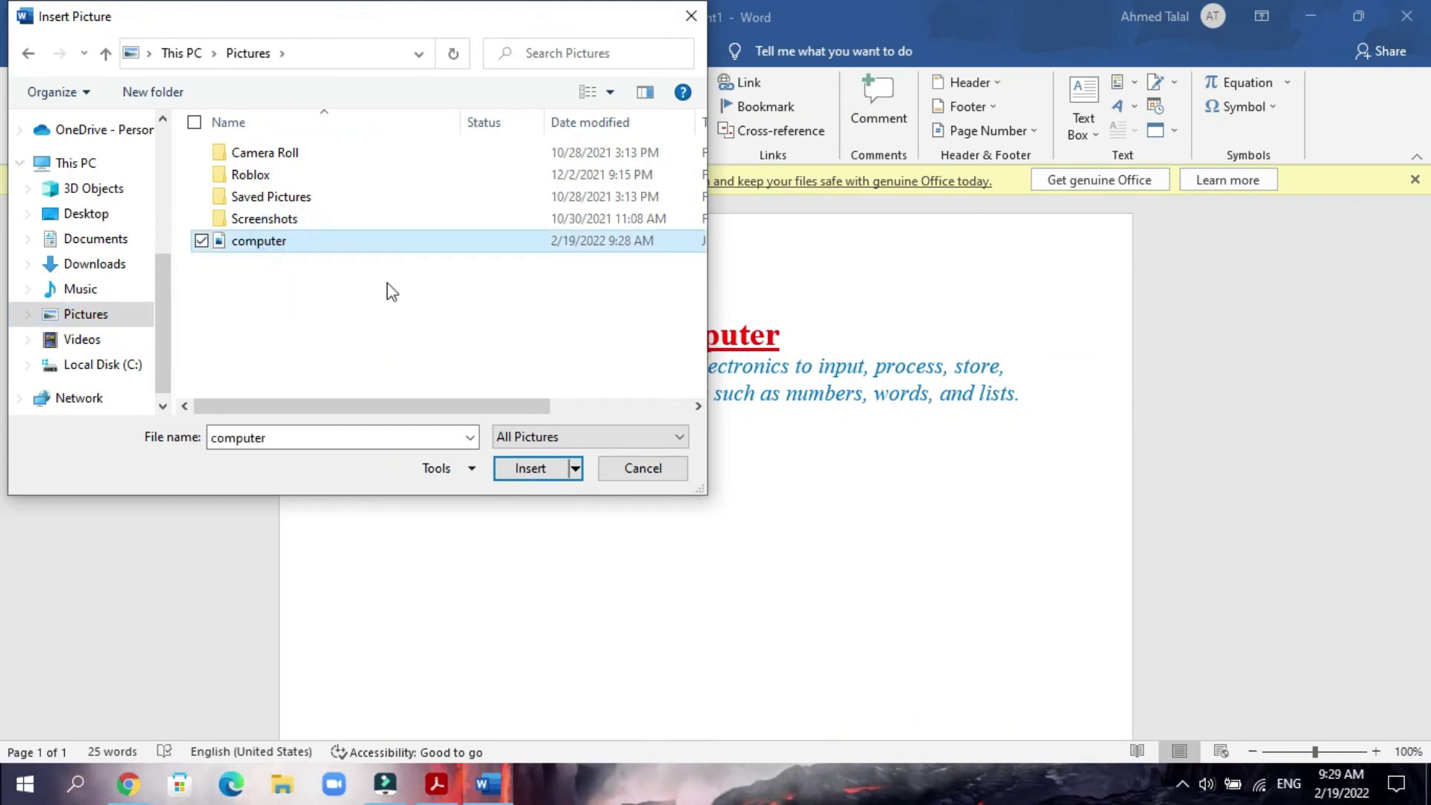
left_click(538, 474)
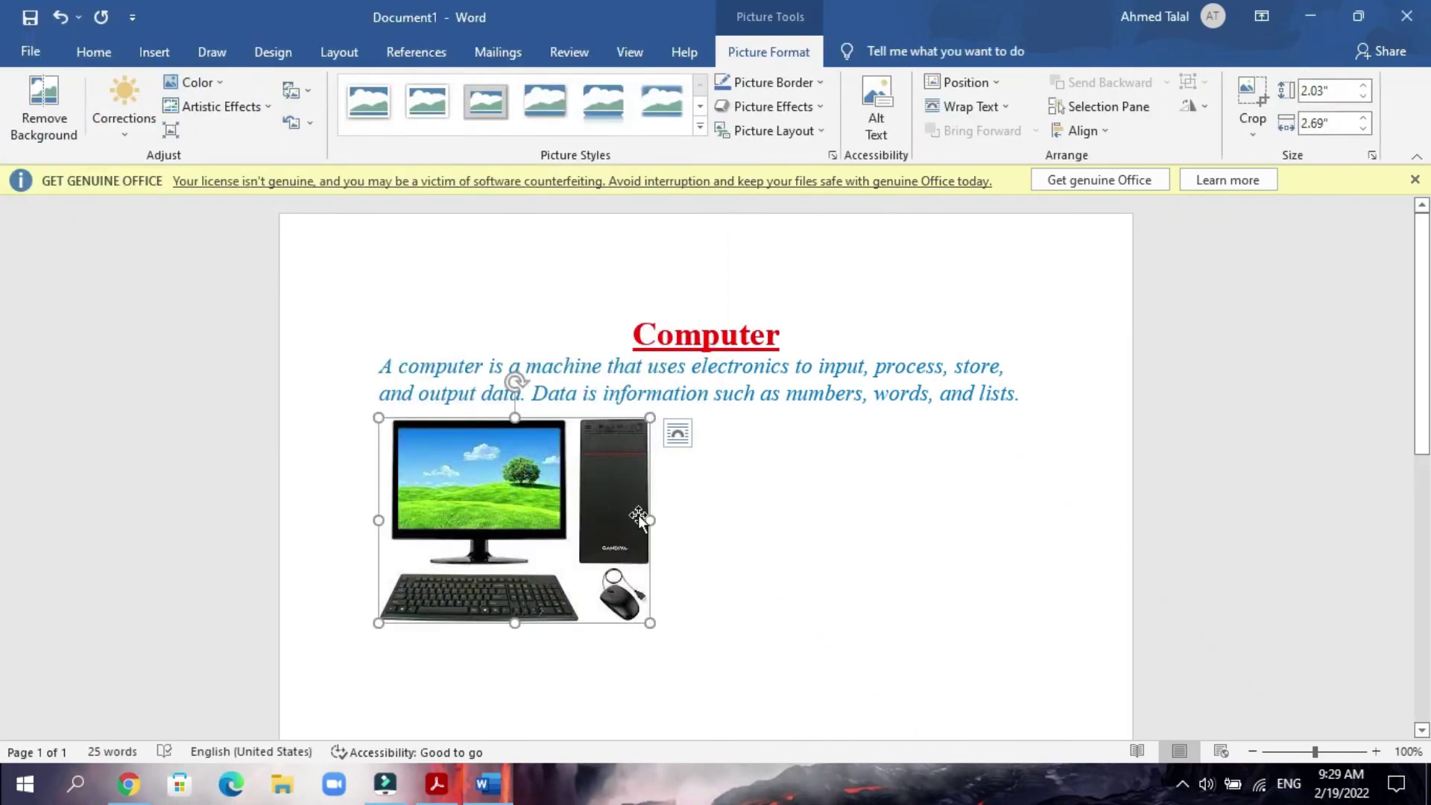
- Set the picture's wrapping to In Front of Text and centre it below the paragraph
left_click(681, 442)
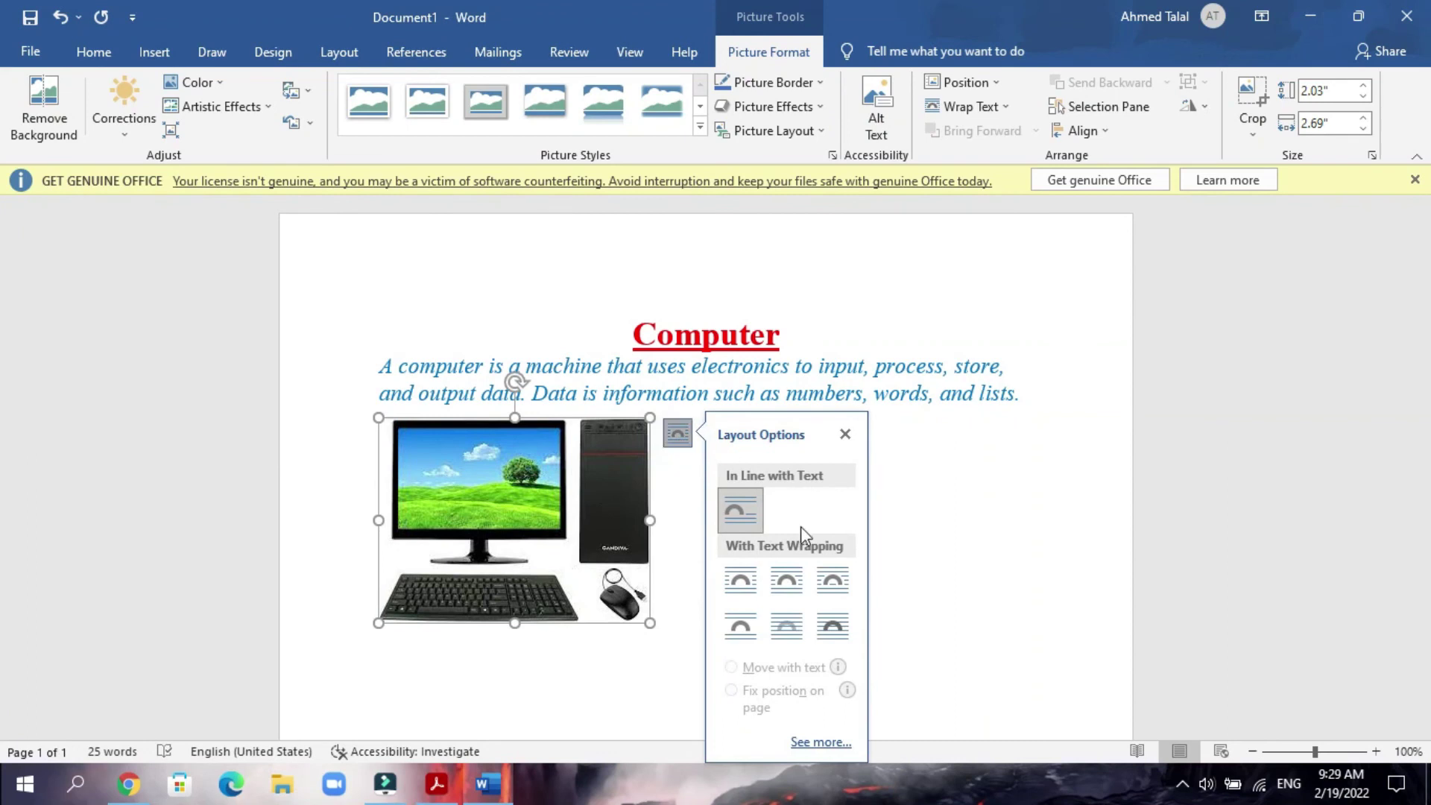
left_click(830, 628)
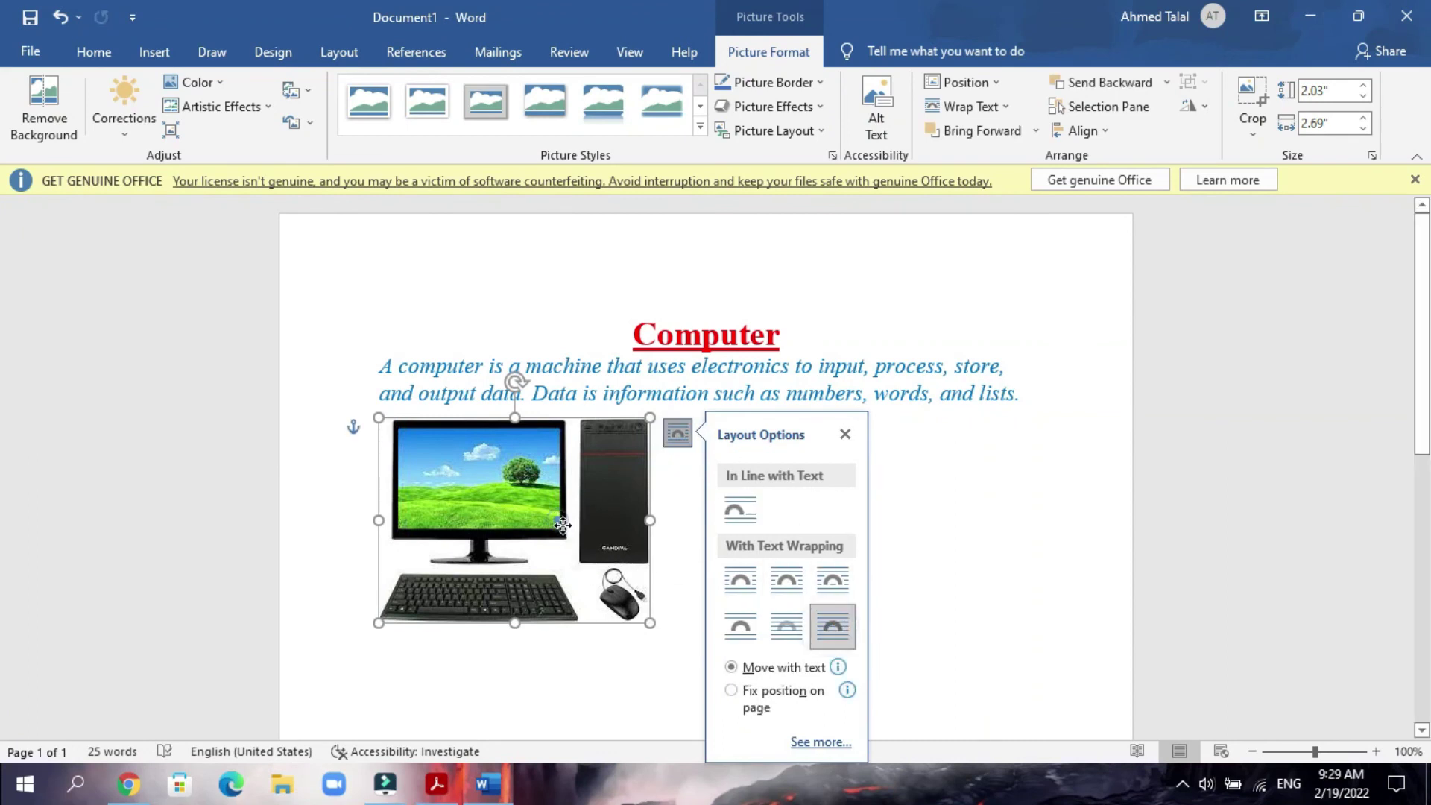
left_click_drag(550, 520, 740, 573)
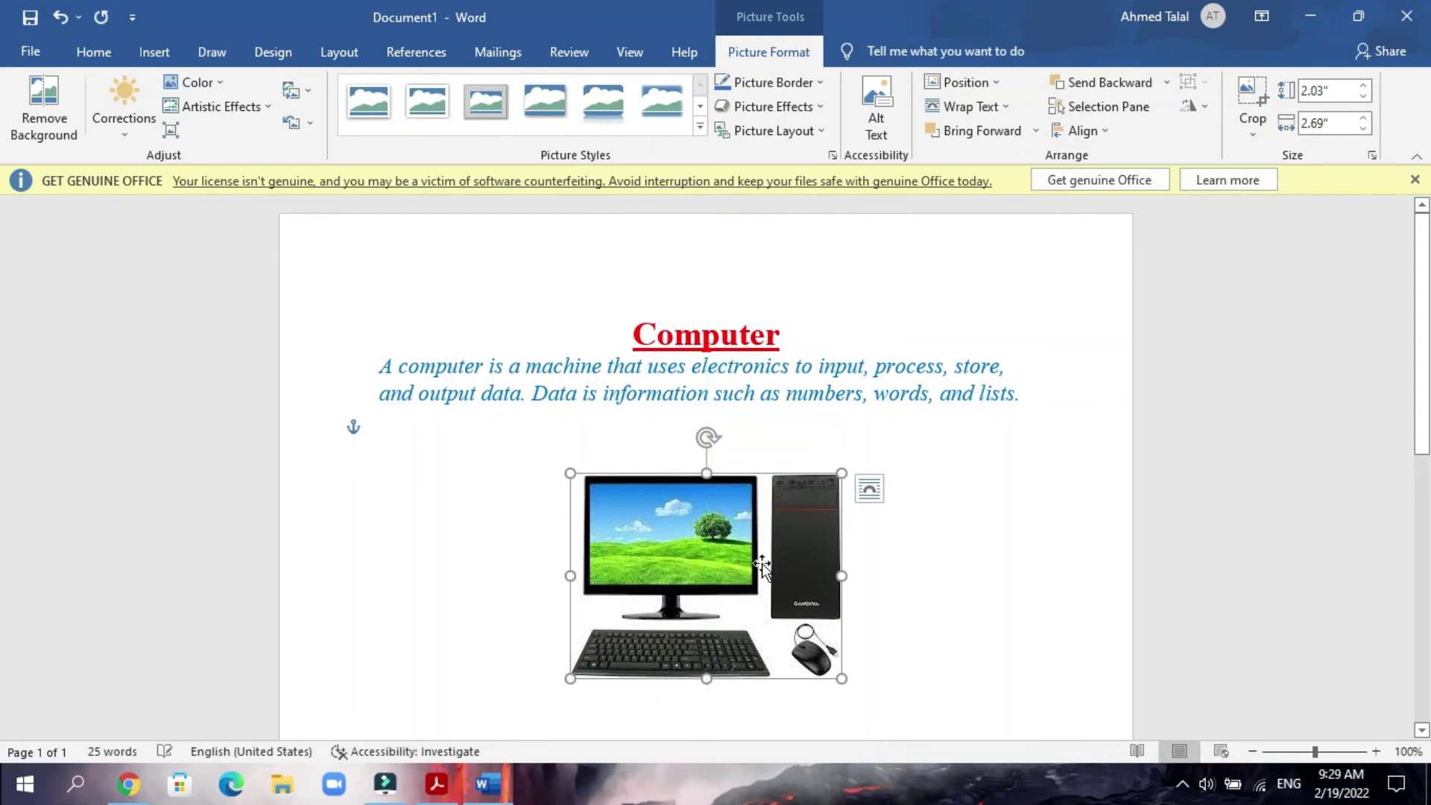
left_click(988, 524)
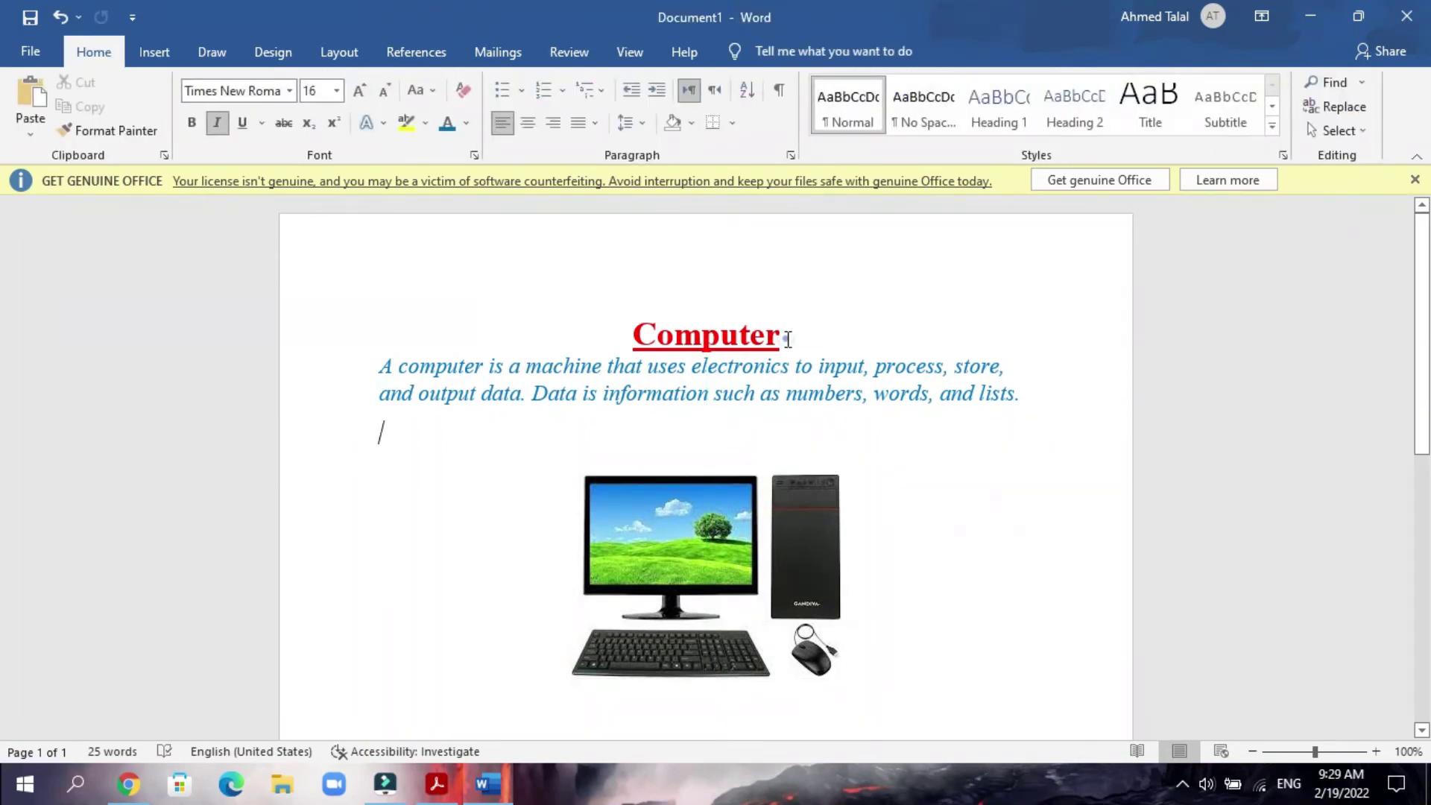
- Add an empty line after the 'Computer' title and nudge the picture back into centred position
left_click(788, 339)
key("Return")
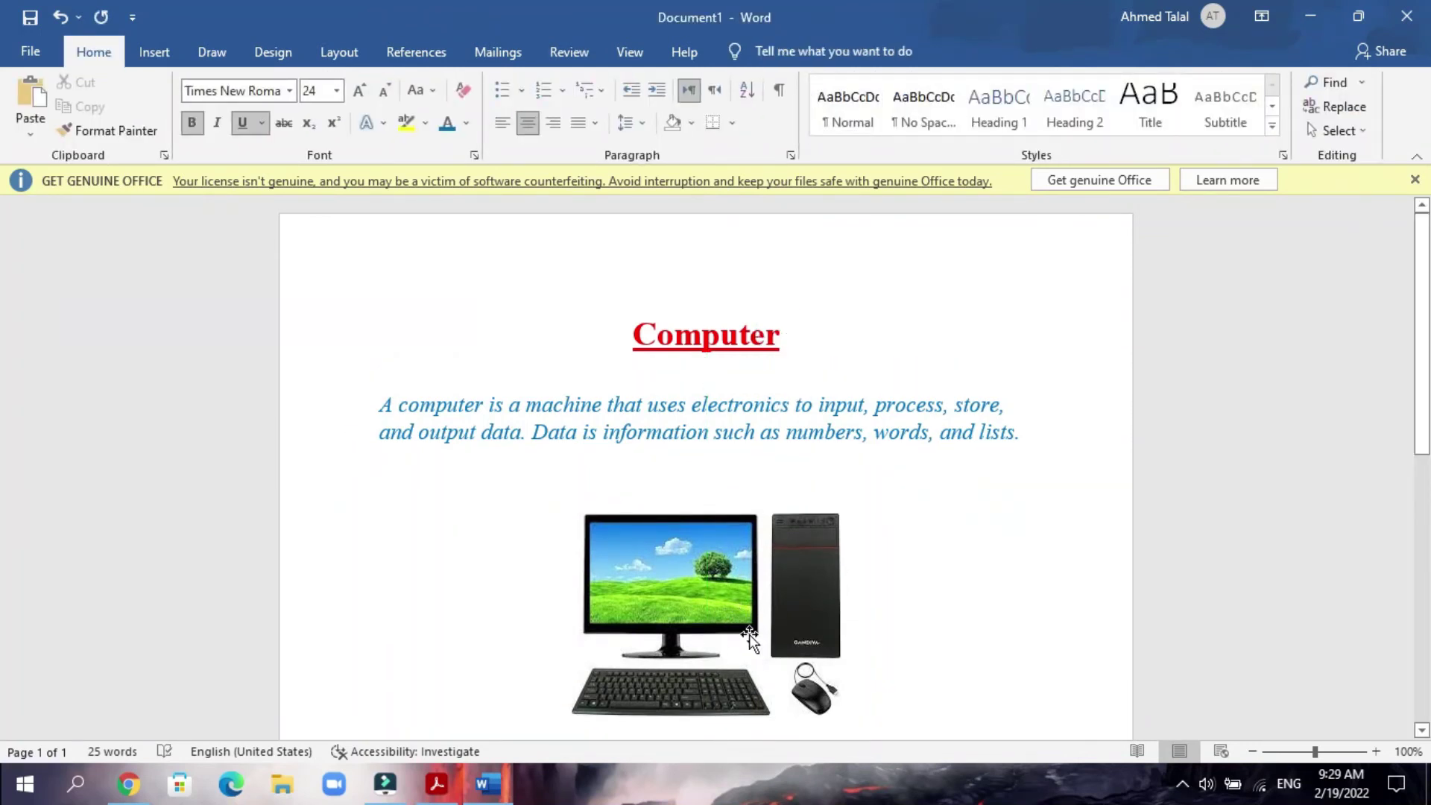
left_click_drag(750, 637, 718, 619)
left_click(899, 591)
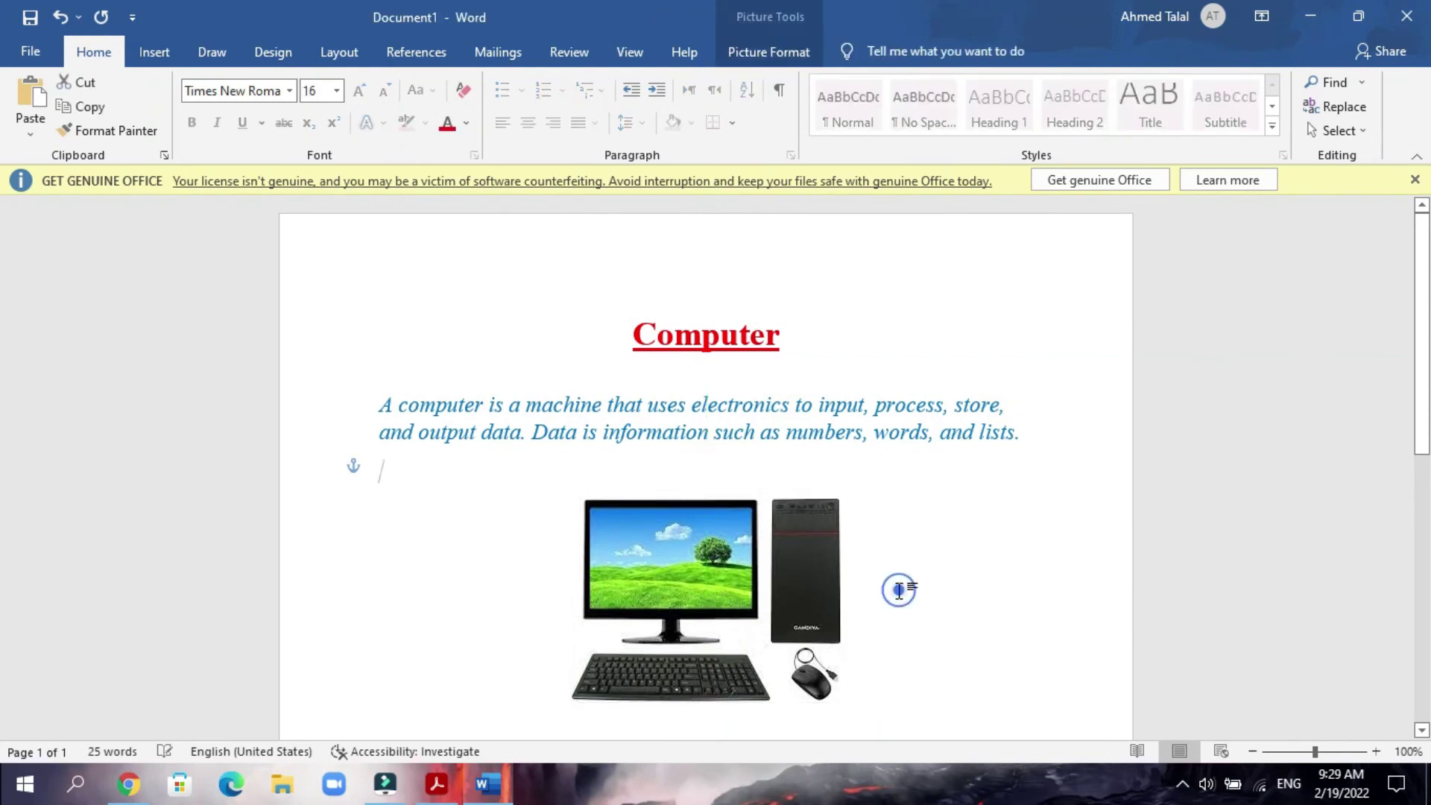
scroll(1424, 328, "down", 1)
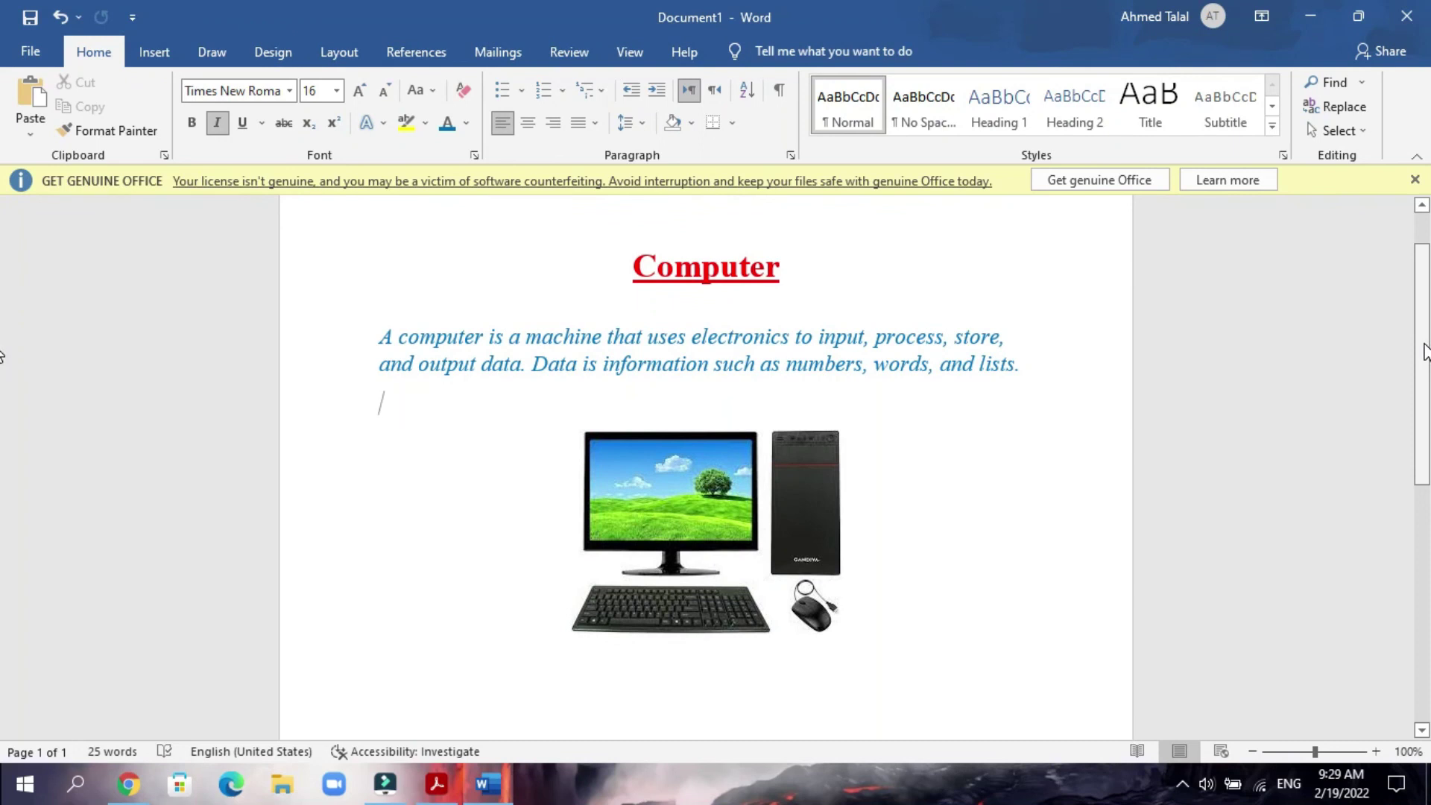
left_click_drag(1425, 350, 1425, 332)
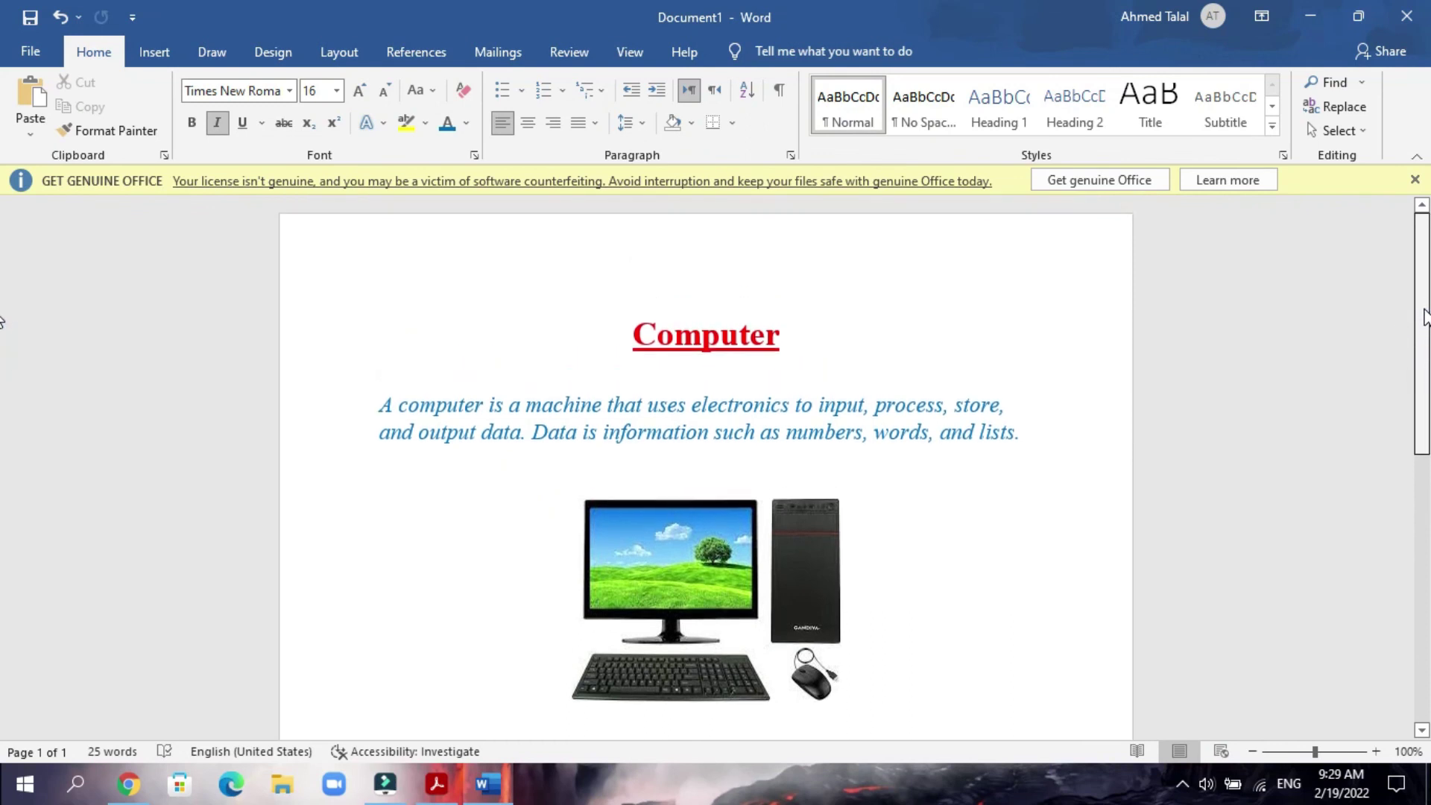